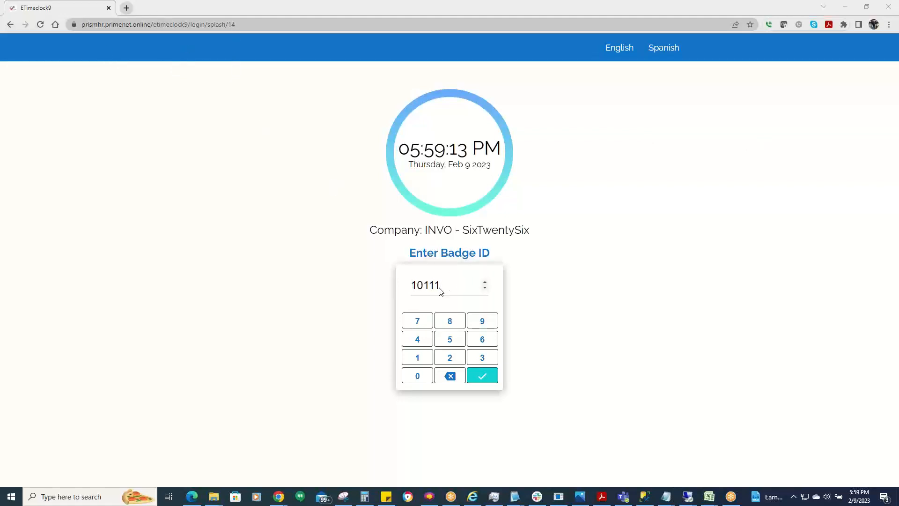
Sign in with the entered badge ID and add a new entry row under Work Time
{"action": "left_click", "coordinate": [485, 380]}
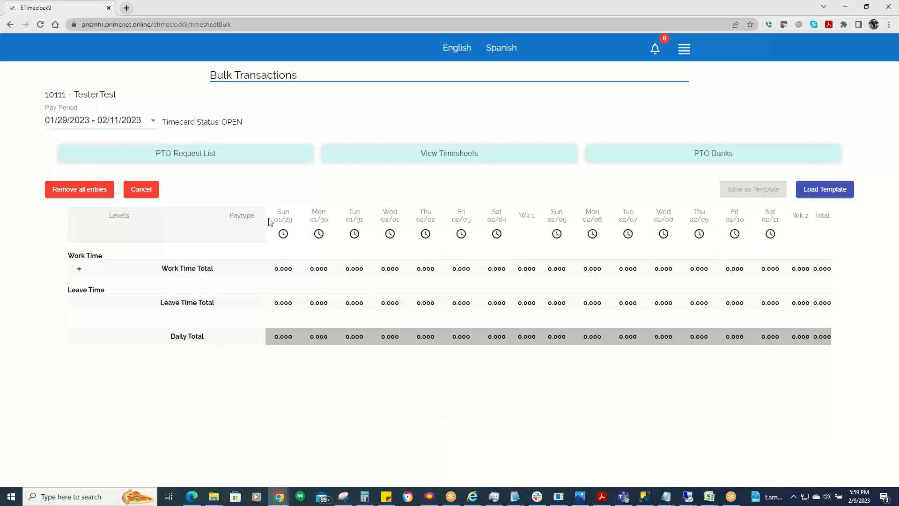
{"action": "left_click", "coordinate": [80, 269]}
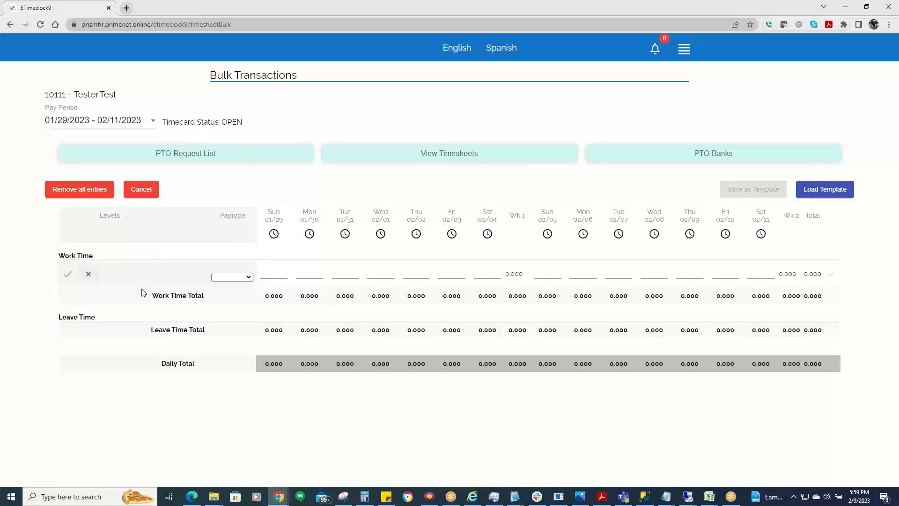
Set the start time to 8:00 AM for each day from Monday 01/30 through Friday 02/03
{"action": "left_click", "coordinate": [310, 233]}
{"action": "left_click", "coordinate": [404, 293]}
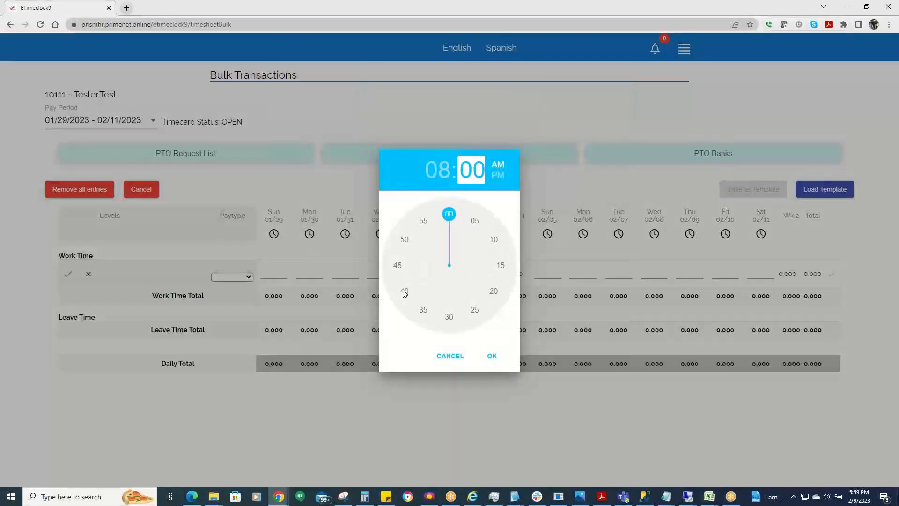
{"action": "left_click", "coordinate": [492, 357]}
{"action": "left_click", "coordinate": [345, 234]}
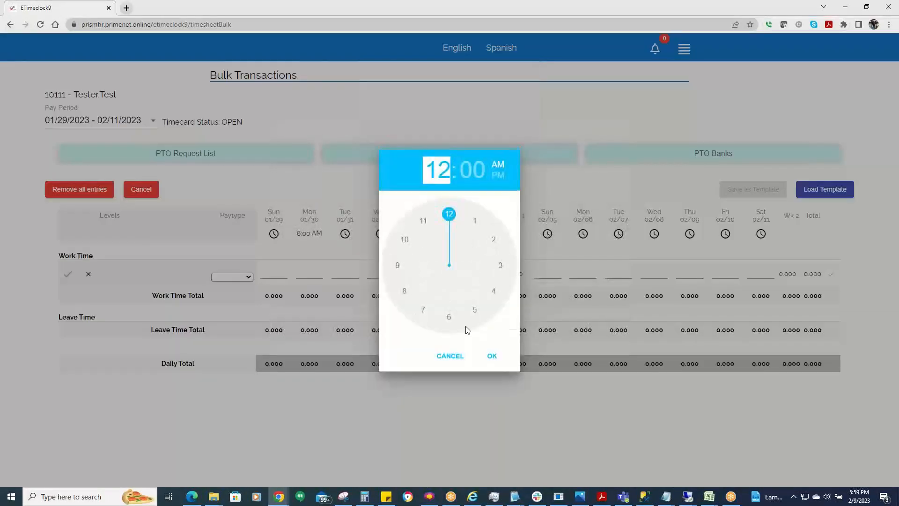
{"action": "left_click", "coordinate": [404, 291]}
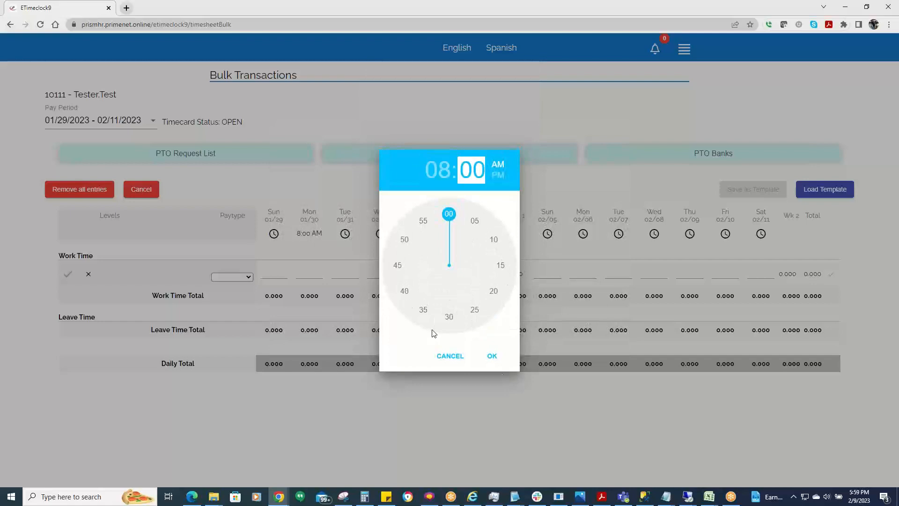
{"action": "left_click", "coordinate": [492, 357]}
{"action": "left_click", "coordinate": [378, 233]}
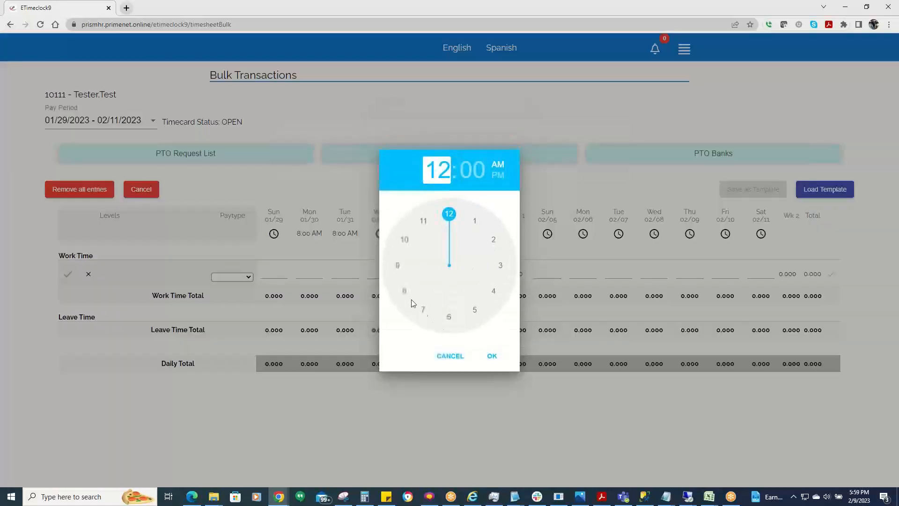
{"action": "left_click", "coordinate": [404, 291]}
{"action": "left_click", "coordinate": [490, 354]}
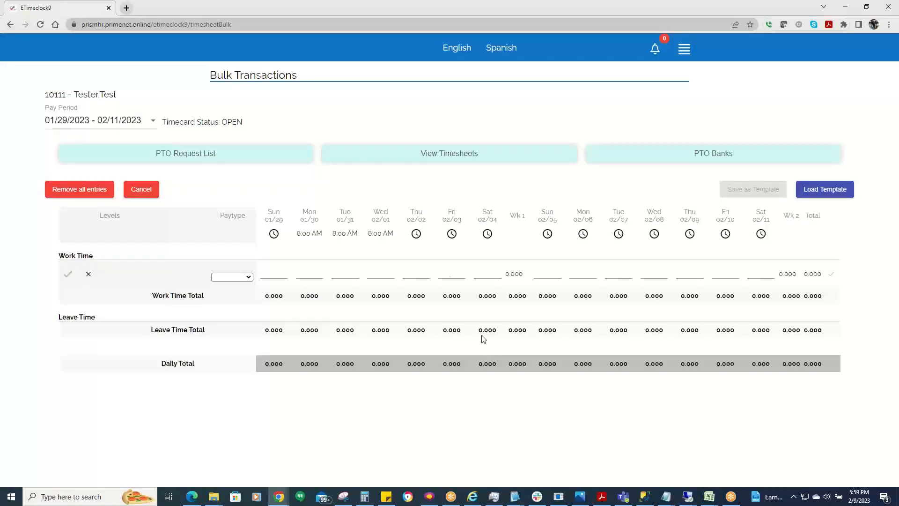
{"action": "left_click", "coordinate": [417, 233]}
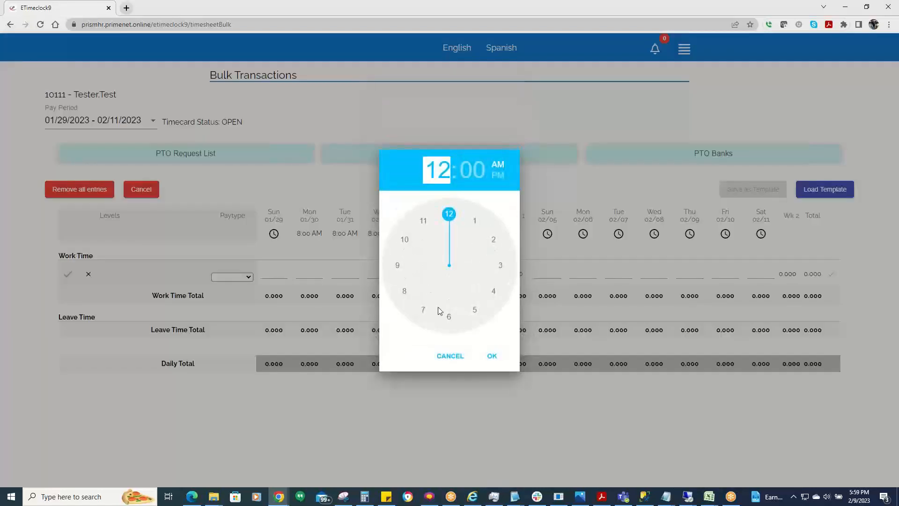
{"action": "left_click", "coordinate": [405, 293]}
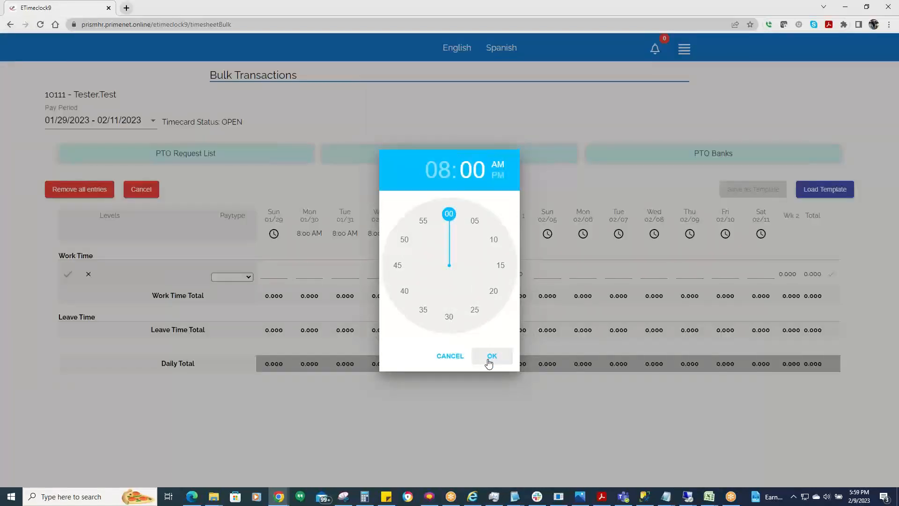
{"action": "left_click", "coordinate": [490, 356]}
{"action": "left_click", "coordinate": [451, 233]}
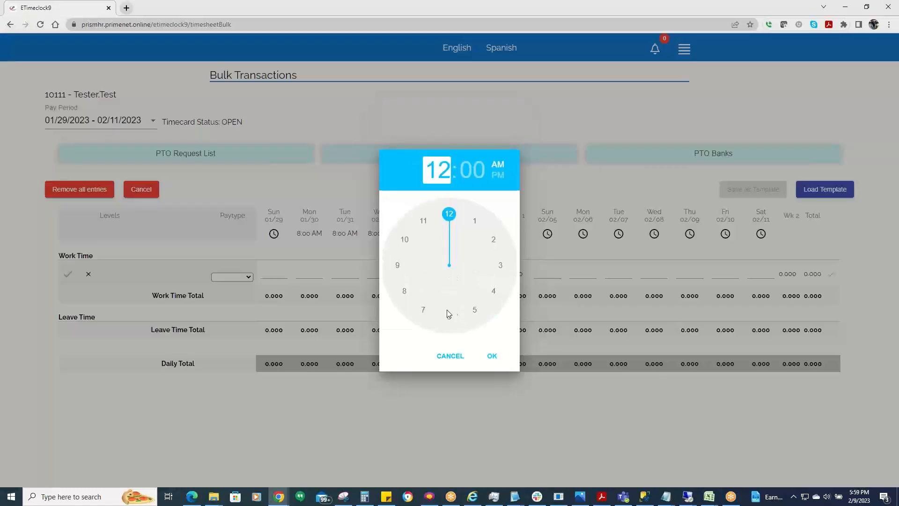
{"action": "left_click", "coordinate": [405, 293]}
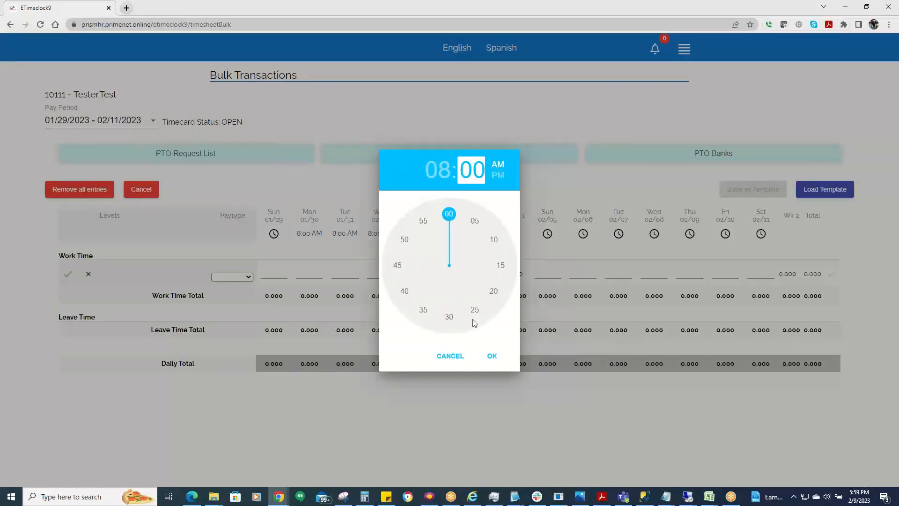
{"action": "left_click", "coordinate": [490, 356]}
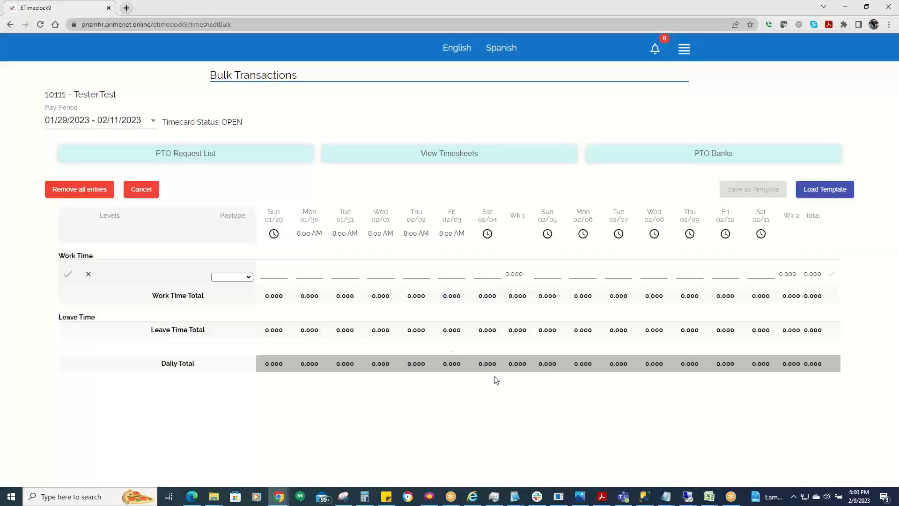
Enter the Work Time hours for Monday 01/30 through Friday 02/03 as 8, 7.5, 3, 5 and 6
{"action": "left_click", "coordinate": [305, 271]}
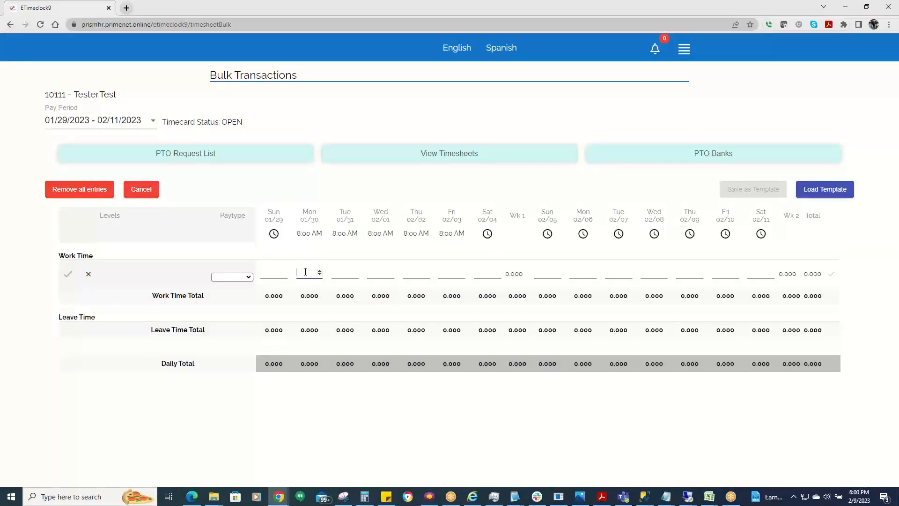
{"action": "left_click", "coordinate": [338, 273]}
{"action": "type", "text": "7.5"}
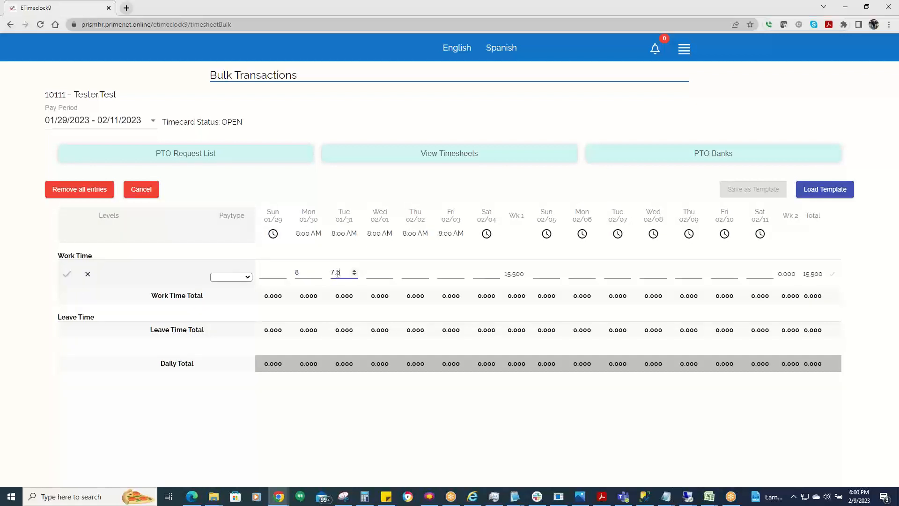
{"action": "left_click", "coordinate": [374, 273]}
{"action": "type", "text": "3"}
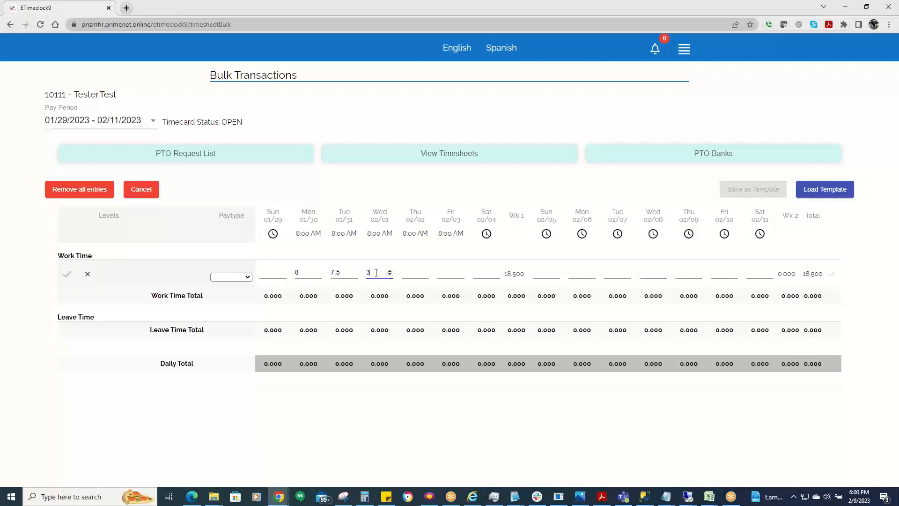
{"action": "left_click", "coordinate": [410, 271]}
{"action": "type", "text": "5"}
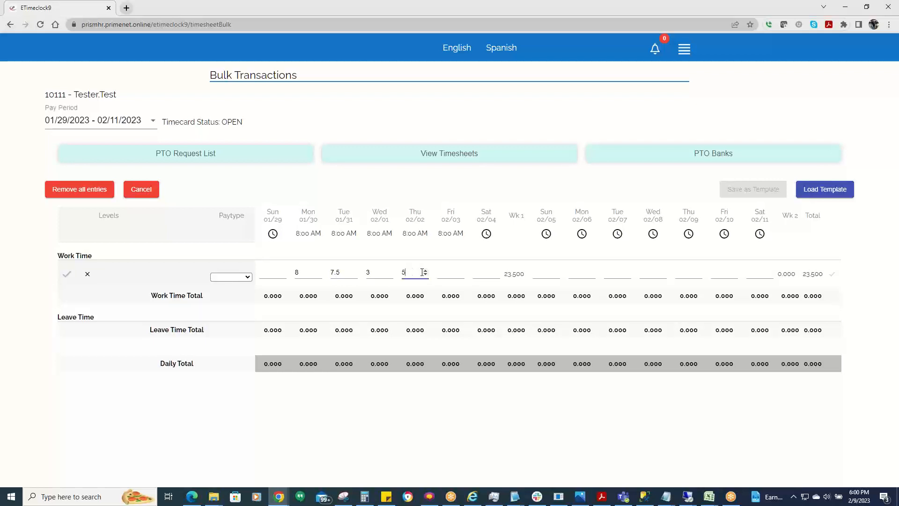
{"action": "left_click", "coordinate": [448, 273]}
{"action": "type", "text": "6"}
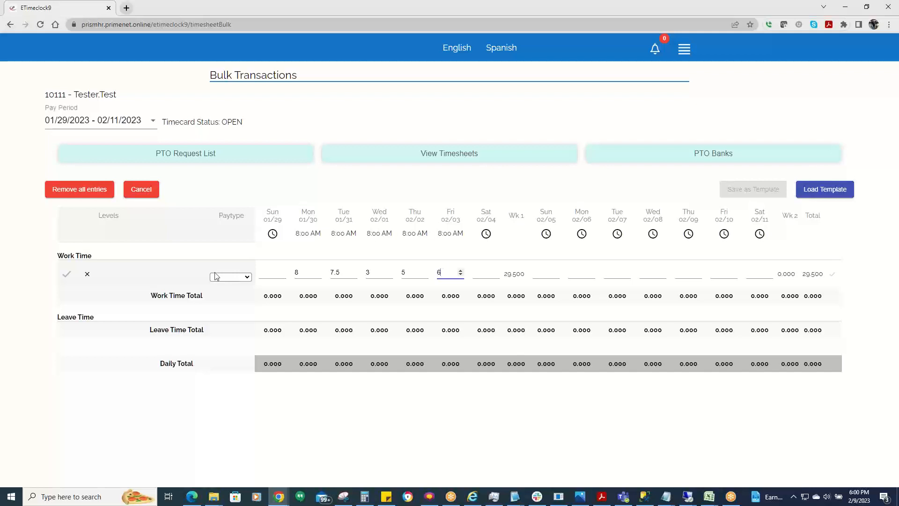
Set the row's paytype to Bulk Time and save the Work Time row
{"action": "left_click", "coordinate": [229, 277]}
{"action": "left_click", "coordinate": [226, 285]}
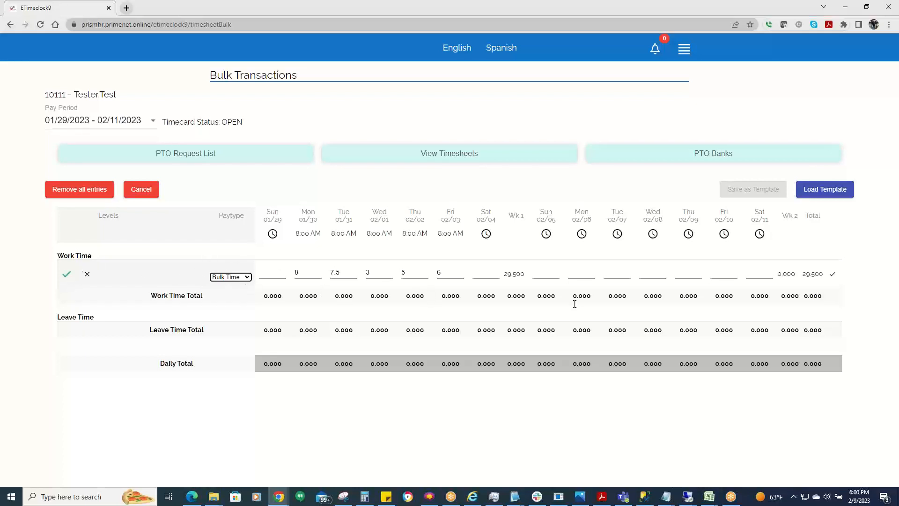
{"action": "left_click", "coordinate": [67, 275]}
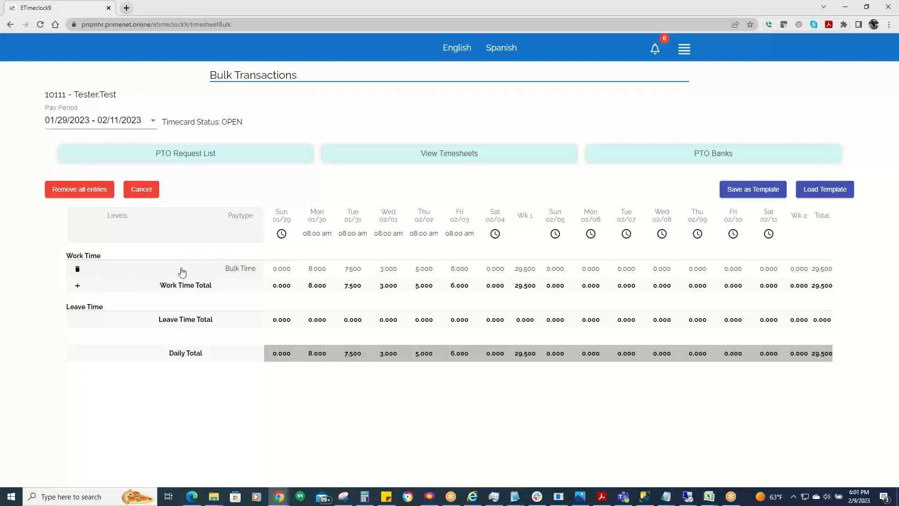
Reopen the Bulk Time row and set start times of 8:00 AM for Monday 02/06 and 7:00 AM for Tuesday 02/07
{"action": "left_click", "coordinate": [200, 271]}
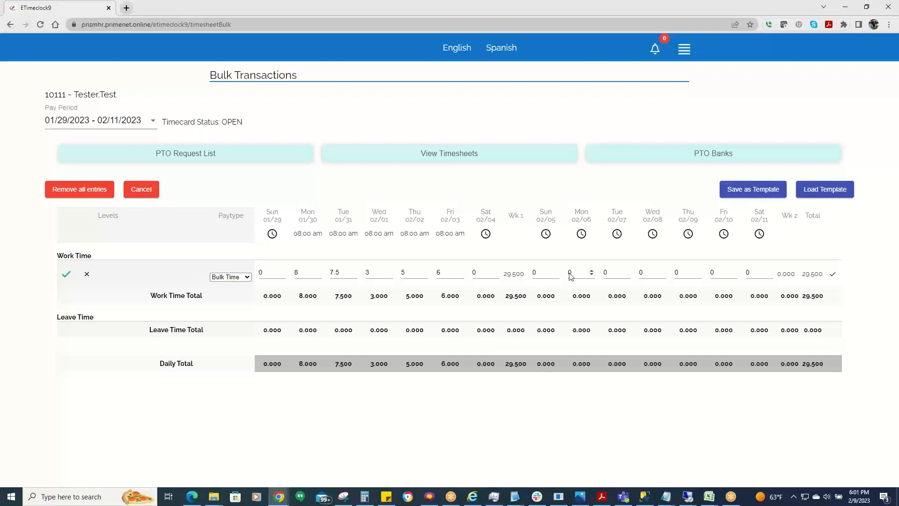
{"action": "left_click", "coordinate": [581, 234]}
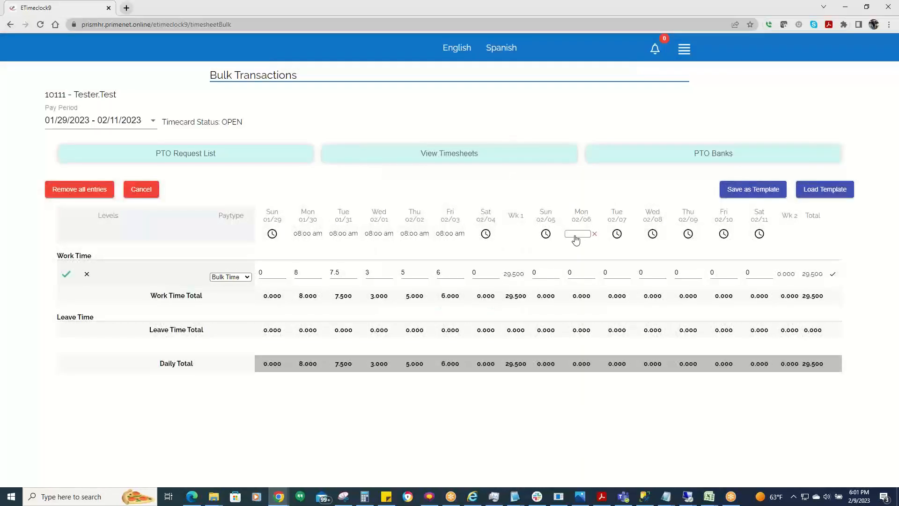
{"action": "left_click", "coordinate": [576, 236]}
{"action": "left_click", "coordinate": [405, 292]}
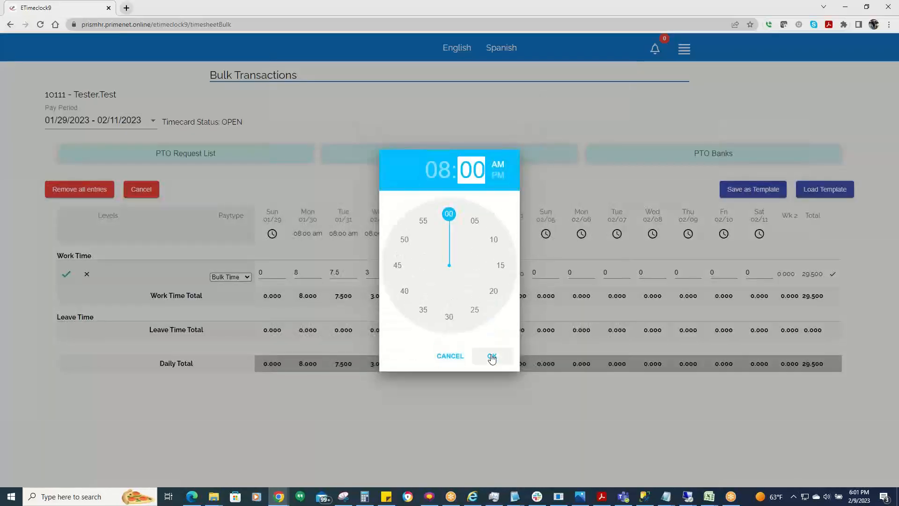
{"action": "left_click", "coordinate": [492, 358]}
{"action": "left_click", "coordinate": [615, 235]}
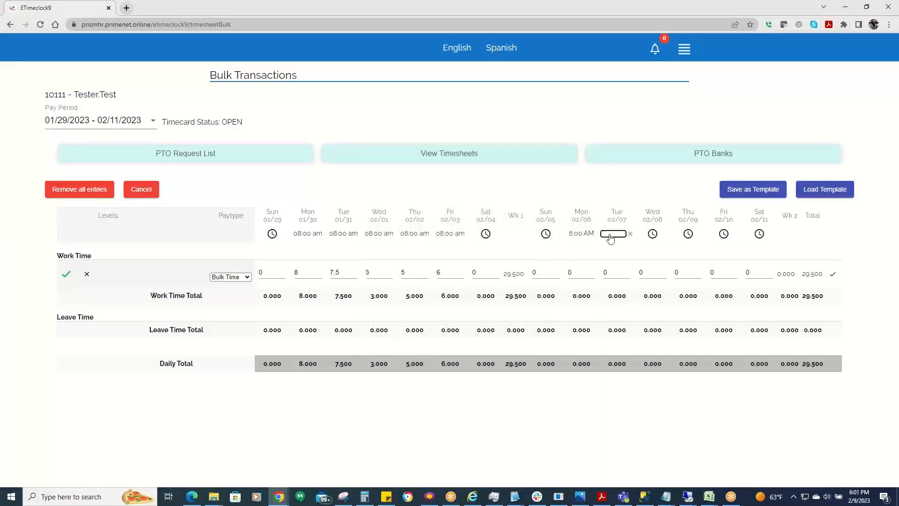
{"action": "left_click", "coordinate": [611, 235]}
{"action": "left_click", "coordinate": [422, 310]}
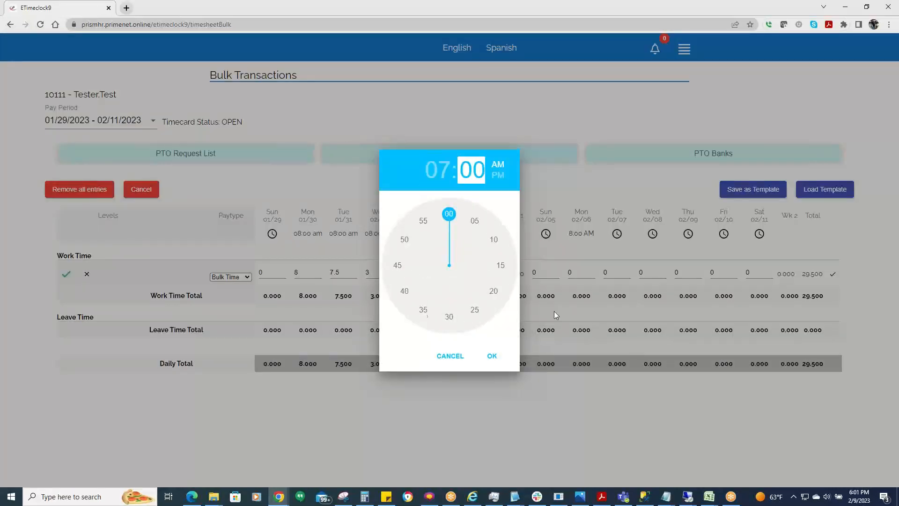
{"action": "left_click", "coordinate": [491, 356]}
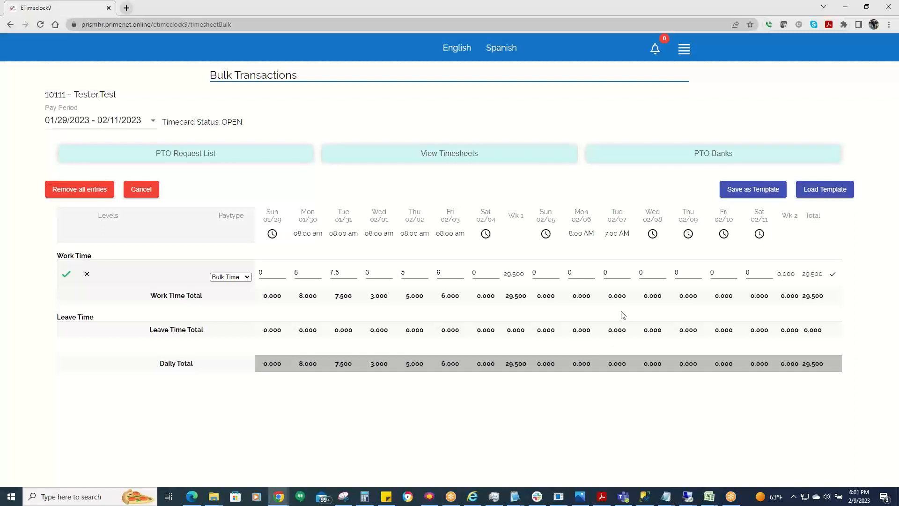
Enter 5 hours each for Monday 02/06 and Tuesday 02/07 in the Bulk Time row
{"action": "double_click", "coordinate": [570, 272]}
{"action": "type", "text": "5"}
{"action": "double_click", "coordinate": [629, 272]}
{"action": "type", "text": "5"}
Save the timesheet as a template and save the edited Bulk Time row
{"action": "left_click", "coordinate": [757, 192]}
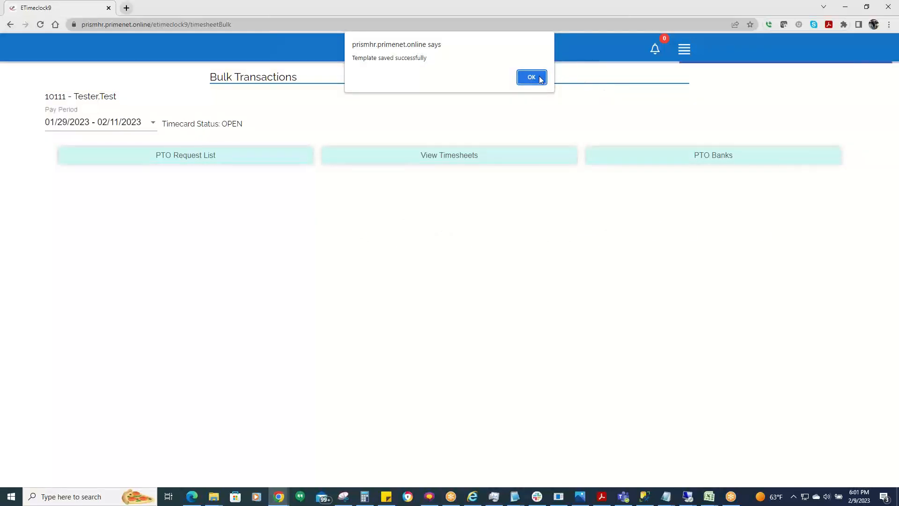
{"action": "left_click", "coordinate": [531, 78]}
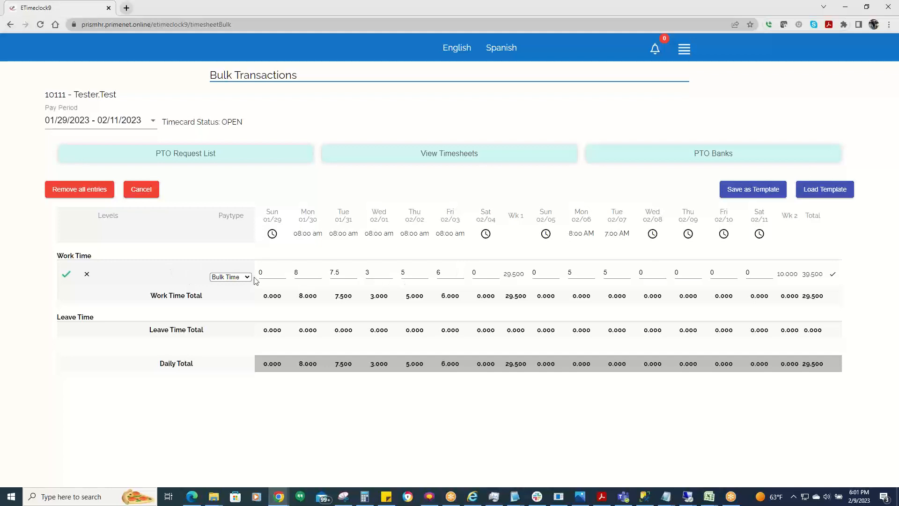
{"action": "left_click", "coordinate": [65, 276]}
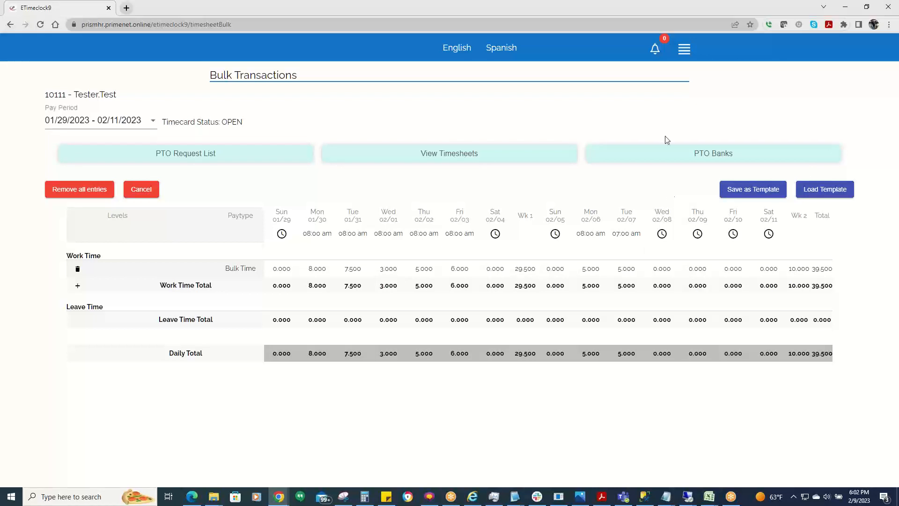
Go to Timesheet Entry and review the hour summaries for Week 1 and Week 2
{"action": "left_click", "coordinate": [685, 49]}
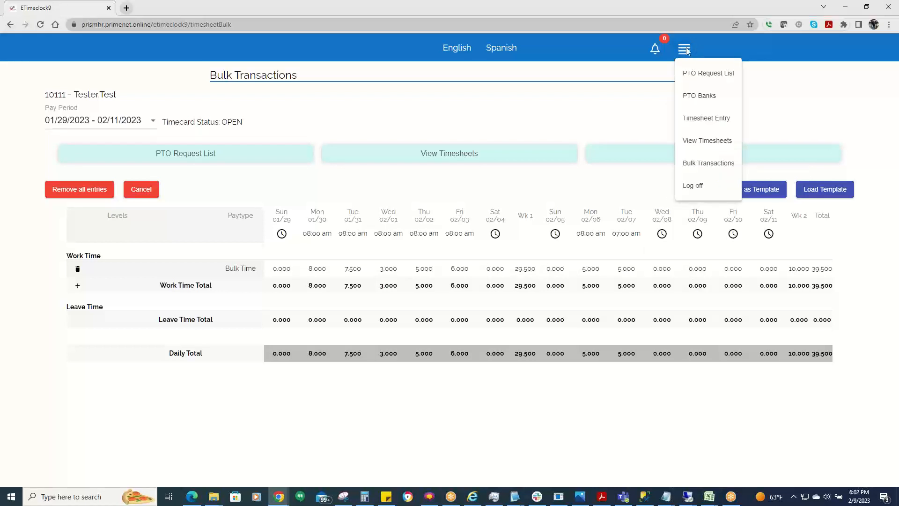
{"action": "left_click", "coordinate": [707, 121]}
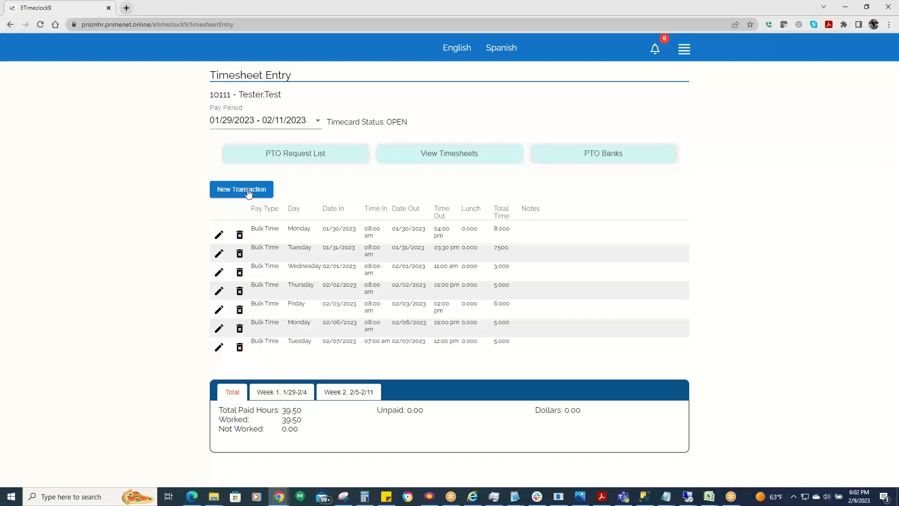
{"action": "left_click", "coordinate": [283, 394]}
{"action": "left_click", "coordinate": [339, 393]}
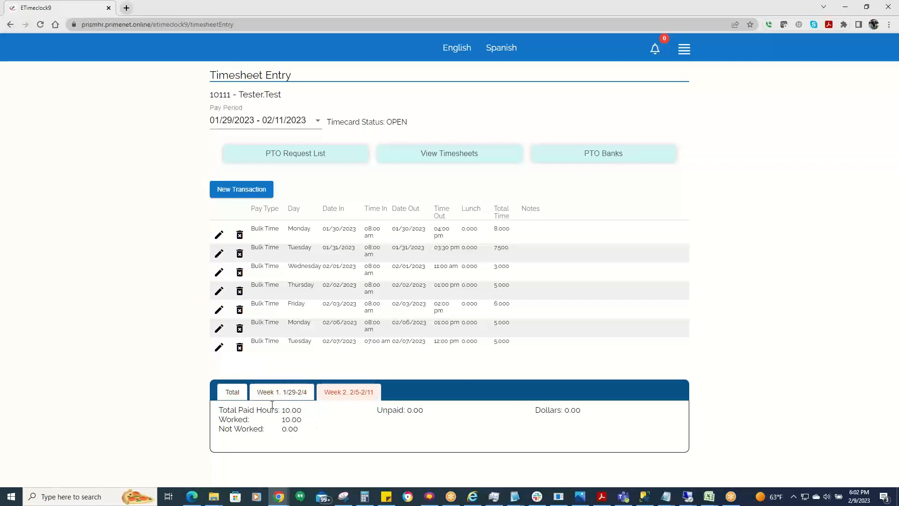
{"action": "left_click", "coordinate": [282, 397]}
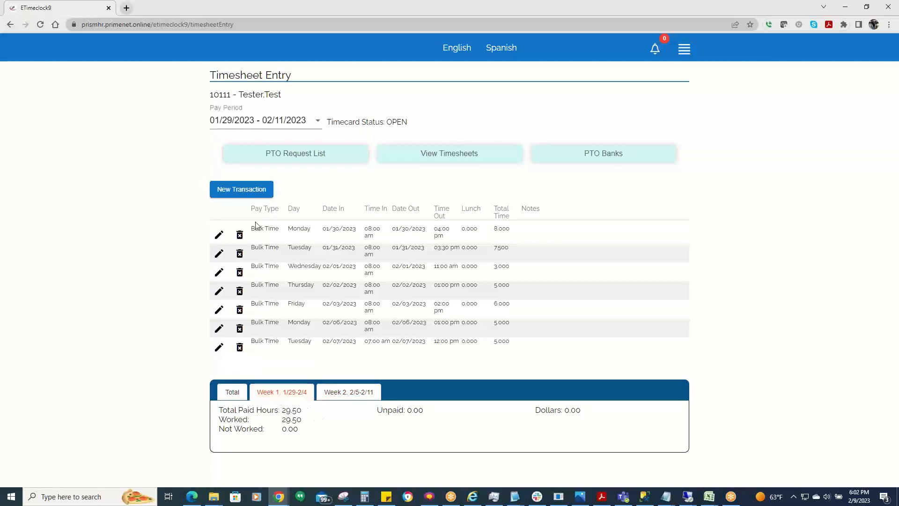
Start a new Bulk Transaction with pay type Bulk Time and start date 2/8/2023
{"action": "left_click", "coordinate": [241, 190]}
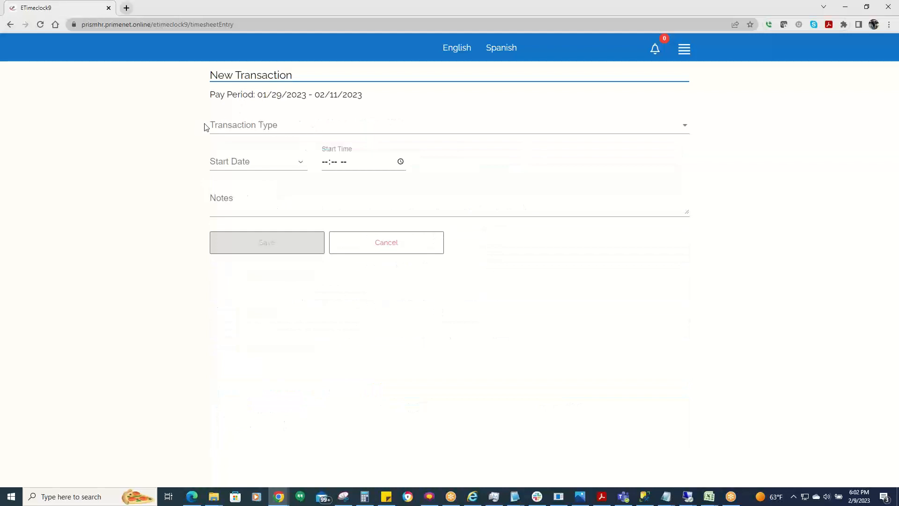
{"action": "left_click", "coordinate": [357, 129]}
{"action": "left_click", "coordinate": [234, 128]}
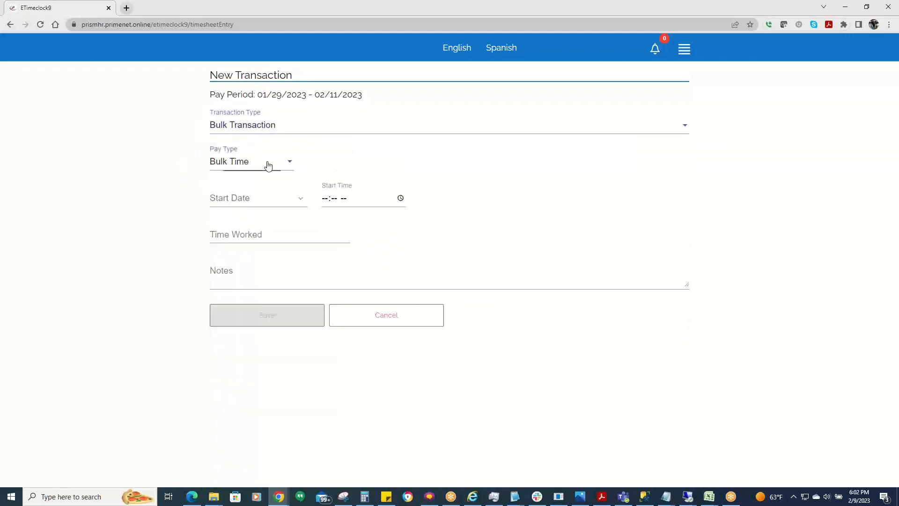
{"action": "left_click", "coordinate": [264, 164]}
{"action": "left_click", "coordinate": [216, 161]}
{"action": "left_click", "coordinate": [298, 201]}
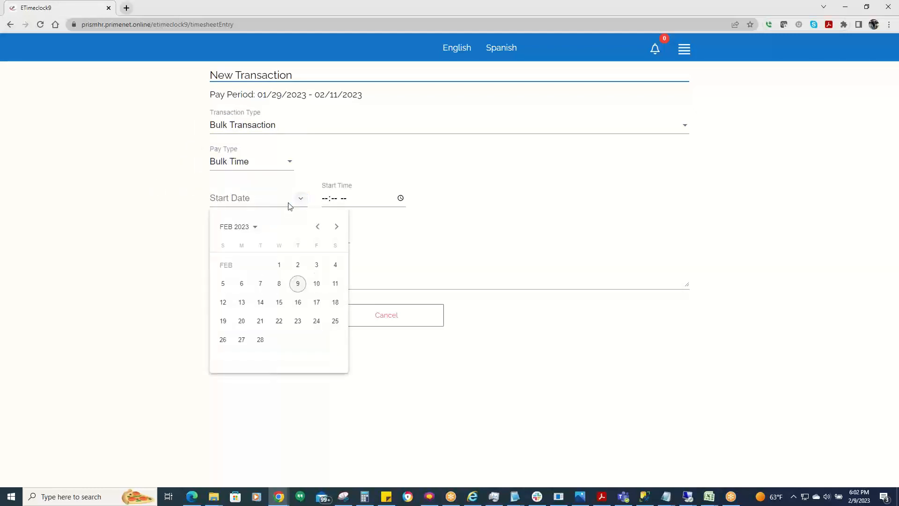
{"action": "left_click", "coordinate": [278, 286]}
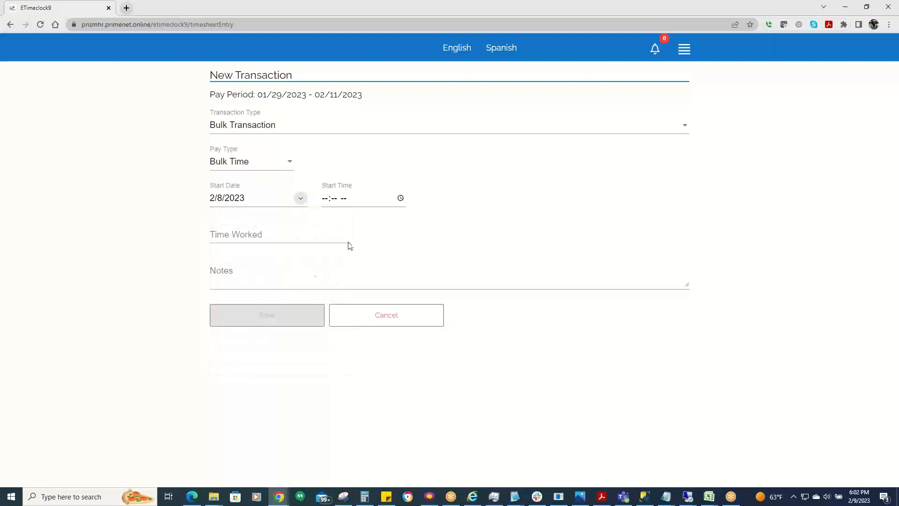
Set the new transaction's start time to 08:00 AM
{"action": "left_click", "coordinate": [400, 199]}
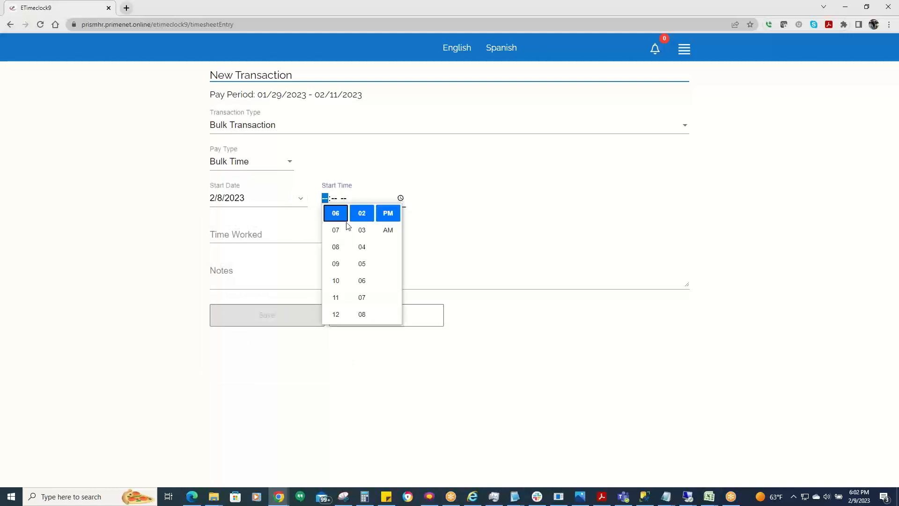
{"action": "left_click", "coordinate": [337, 247]}
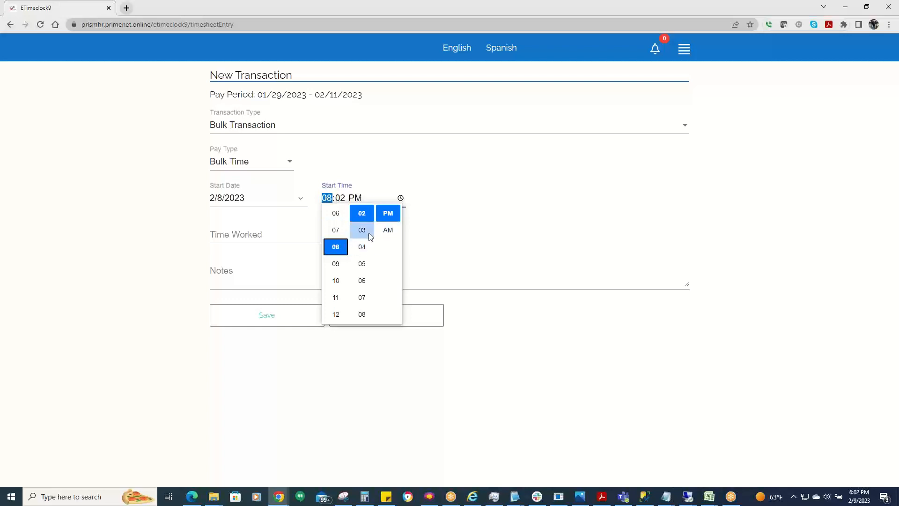
{"action": "scroll", "coordinate": [359, 306], "scroll_direction": "up", "scroll_amount": 3}
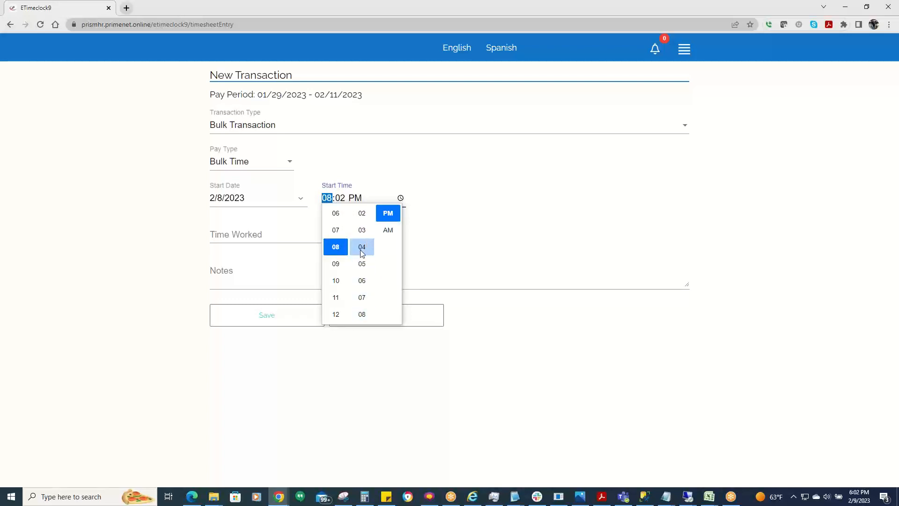
{"action": "left_click", "coordinate": [358, 277]}
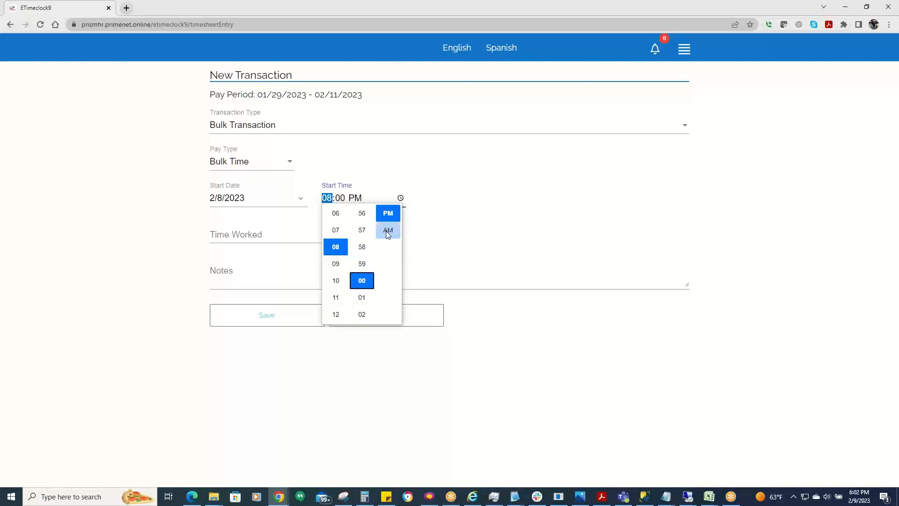
{"action": "left_click", "coordinate": [388, 230]}
Enter 6 hours worked with the note "Here is my Note" and save the transaction
{"action": "left_click", "coordinate": [253, 236]}
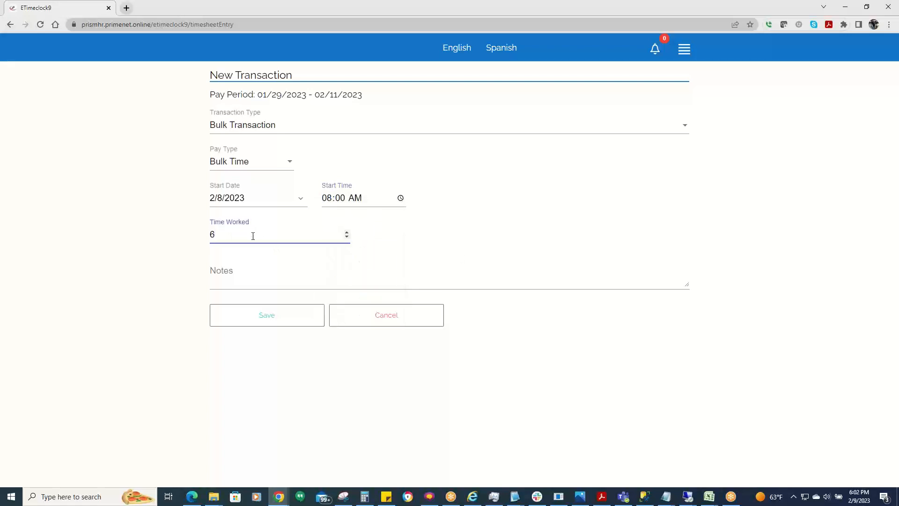
{"action": "type", "text": "6"}
{"action": "left_click", "coordinate": [250, 281]}
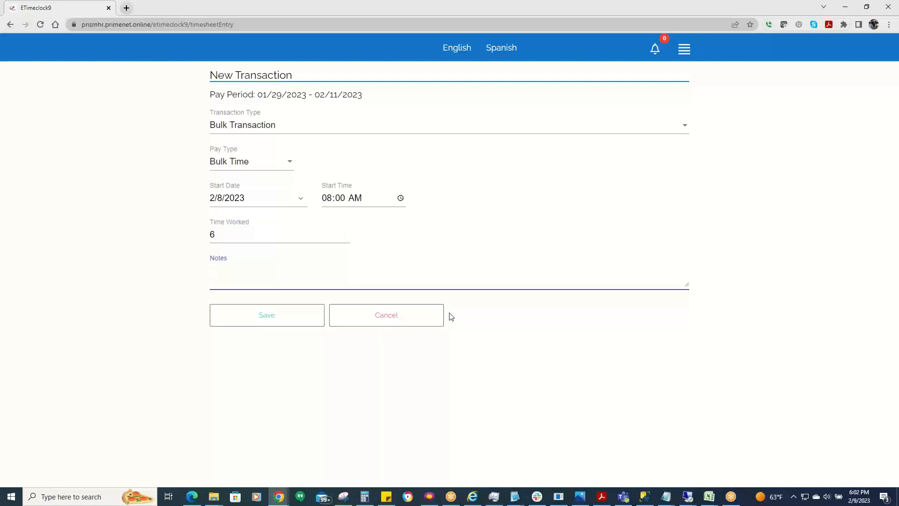
{"action": "type", "text": "Here is my Note"}
{"action": "left_click", "coordinate": [261, 317]}
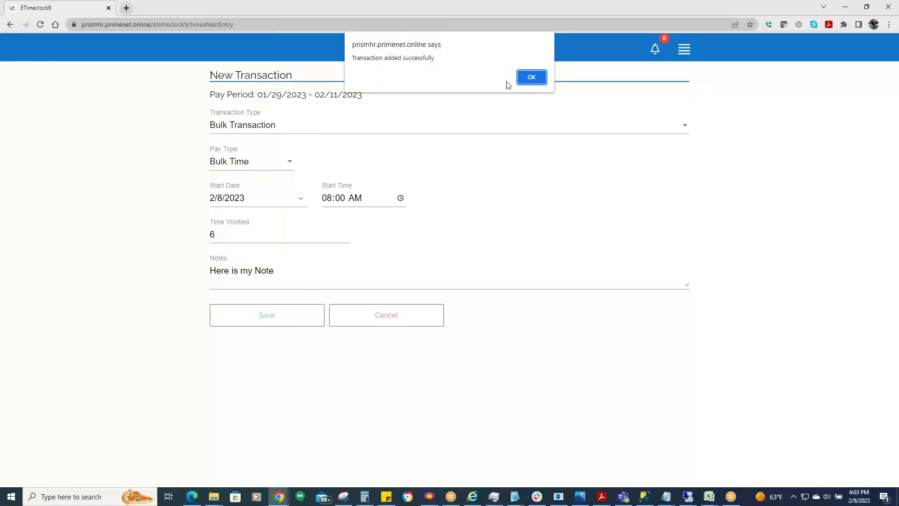
{"action": "left_click", "coordinate": [537, 81]}
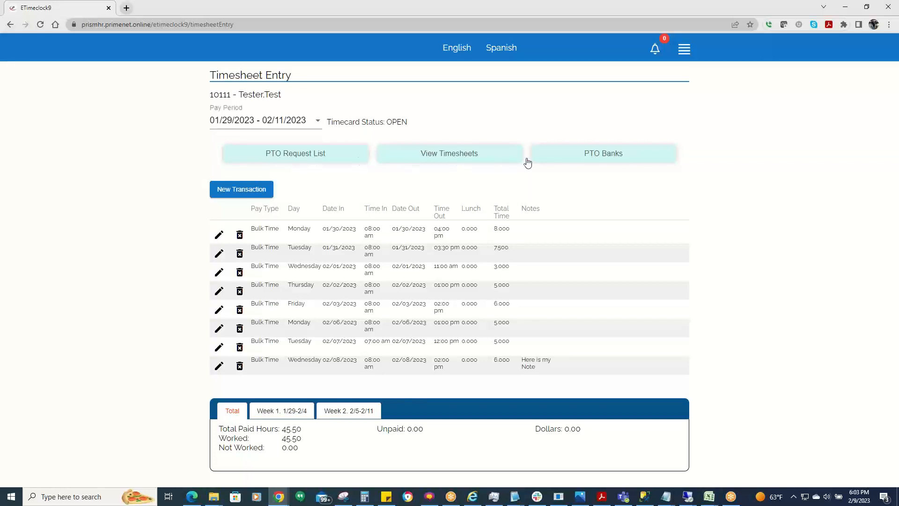
Go to the PTO Request List and start a new PTO request dated 2/21/2023
{"action": "left_click", "coordinate": [685, 50]}
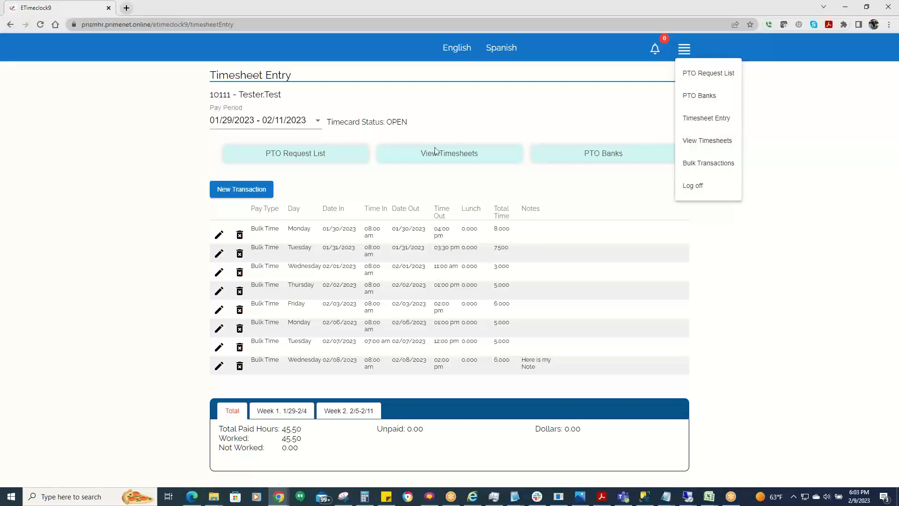
{"action": "left_click", "coordinate": [278, 160]}
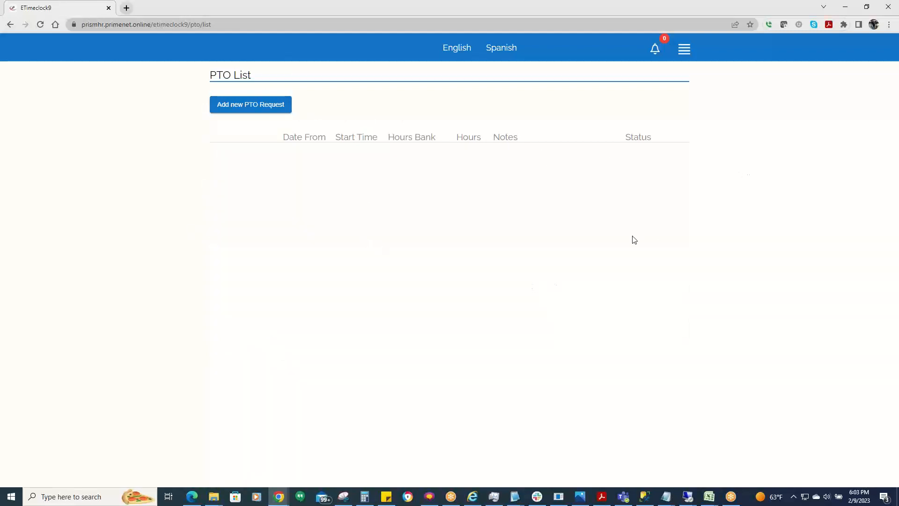
{"action": "left_click", "coordinate": [249, 108]}
{"action": "left_click", "coordinate": [282, 108]}
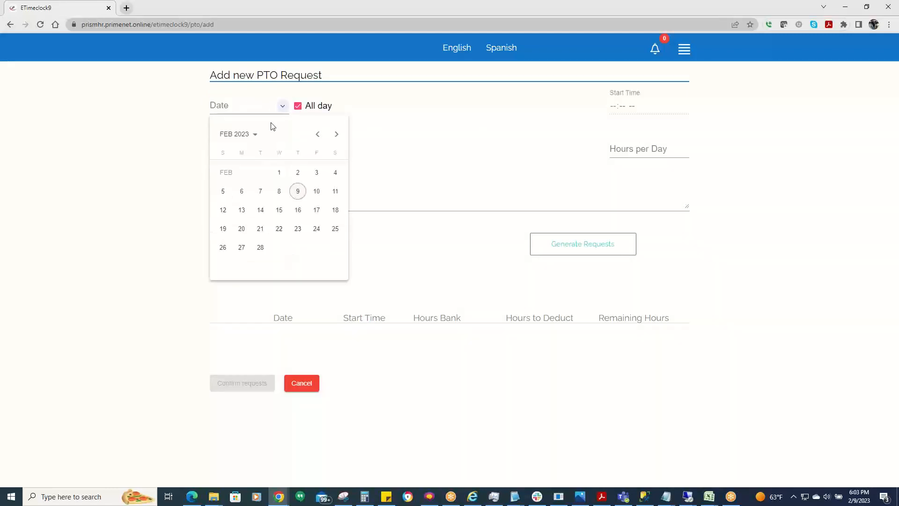
{"action": "left_click", "coordinate": [260, 229]}
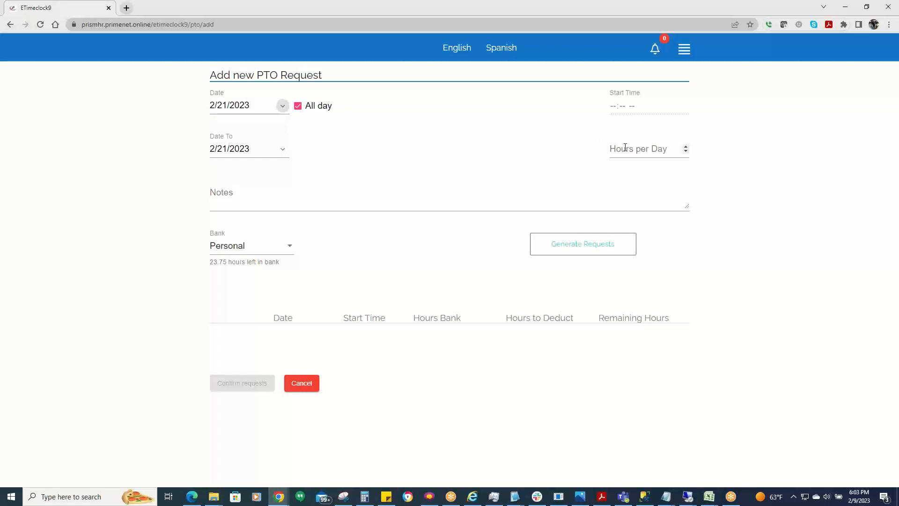
Make the PTO request partial-day, starting at 12:00 PM with 4 hours per day
{"action": "left_click", "coordinate": [297, 106]}
{"action": "left_click", "coordinate": [612, 107]}
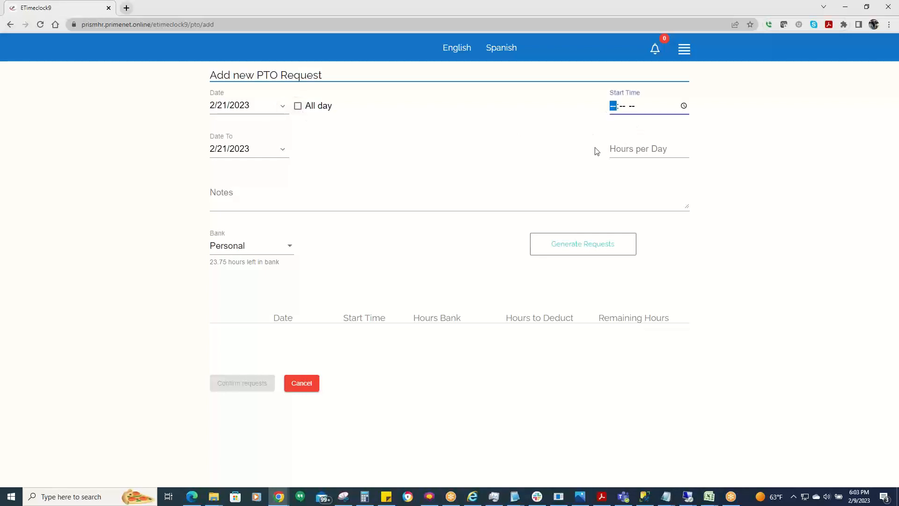
{"action": "type", "text": "1200p"}
{"action": "left_click", "coordinate": [630, 143]}
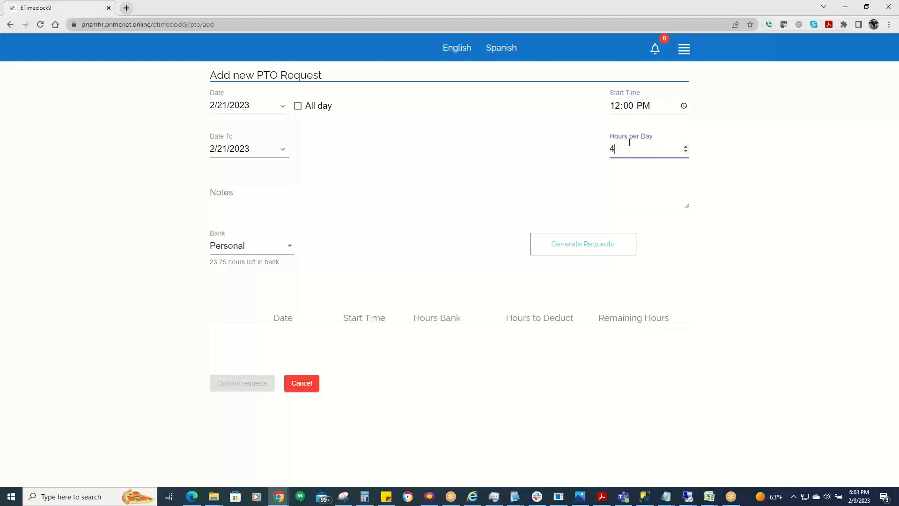
Add the note "Dr Appointment", choose the Vacation bank, and generate the PTO request
{"action": "left_click", "coordinate": [611, 181]}
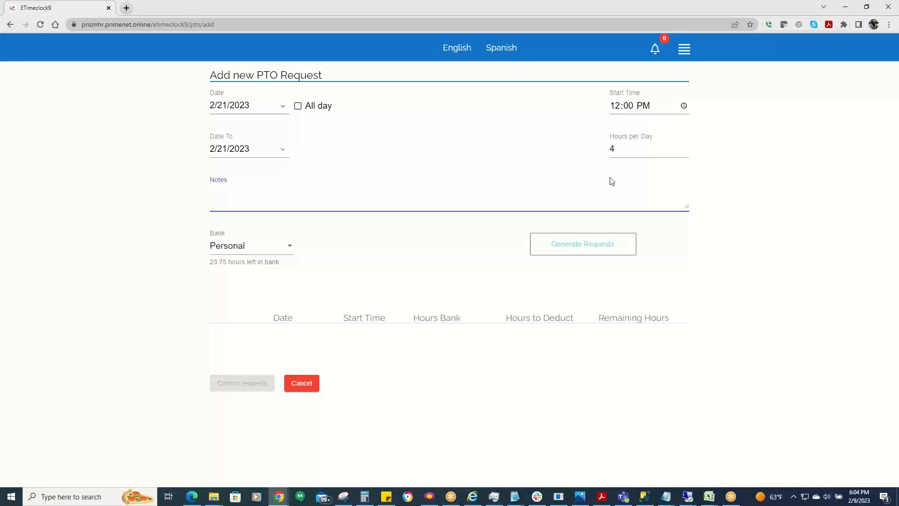
{"action": "type", "text": "Dr Appointment"}
{"action": "left_click", "coordinate": [281, 245]}
{"action": "left_click", "coordinate": [234, 299]}
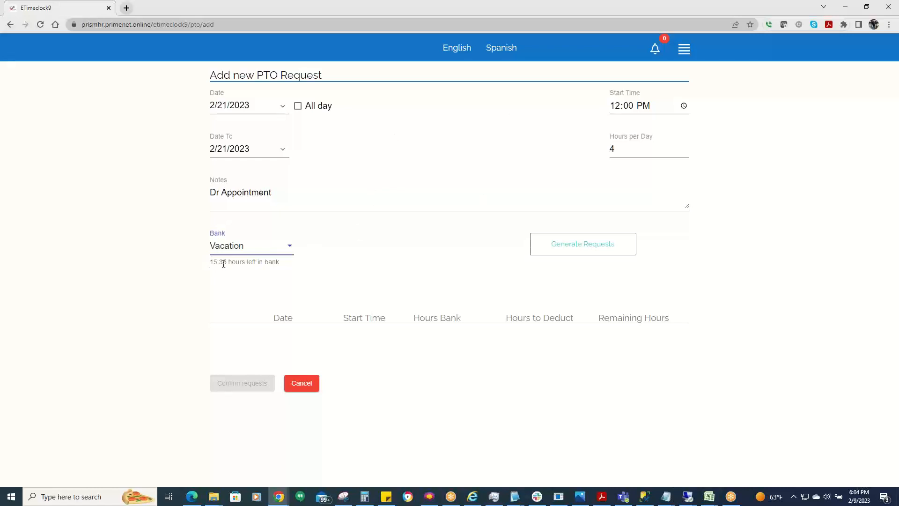
{"action": "left_click", "coordinate": [590, 247]}
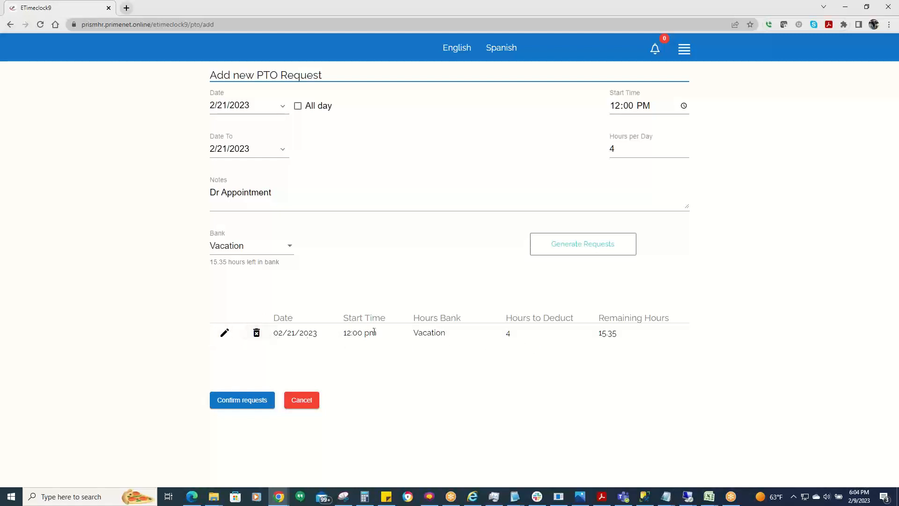
Change the generated request's bank to Personal, save it, and confirm the PTO request
{"action": "left_click", "coordinate": [224, 332]}
{"action": "left_click", "coordinate": [263, 251]}
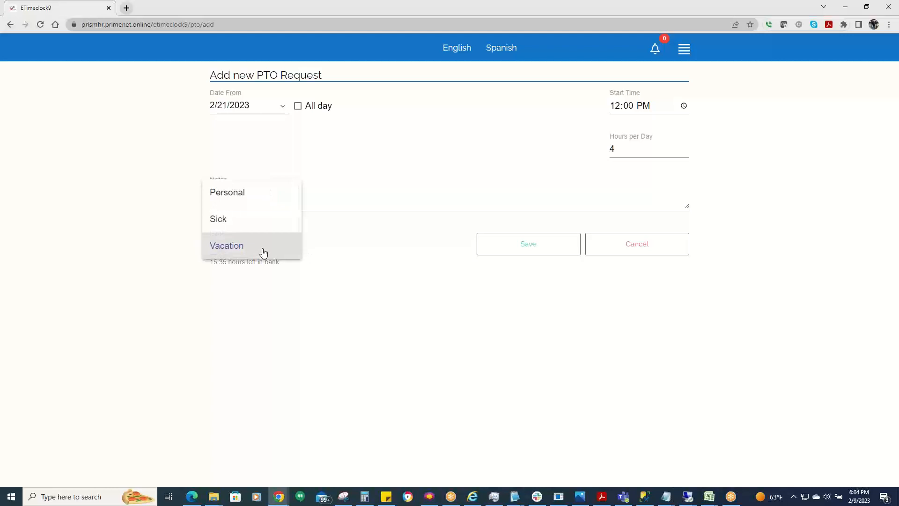
{"action": "left_click", "coordinate": [239, 194]}
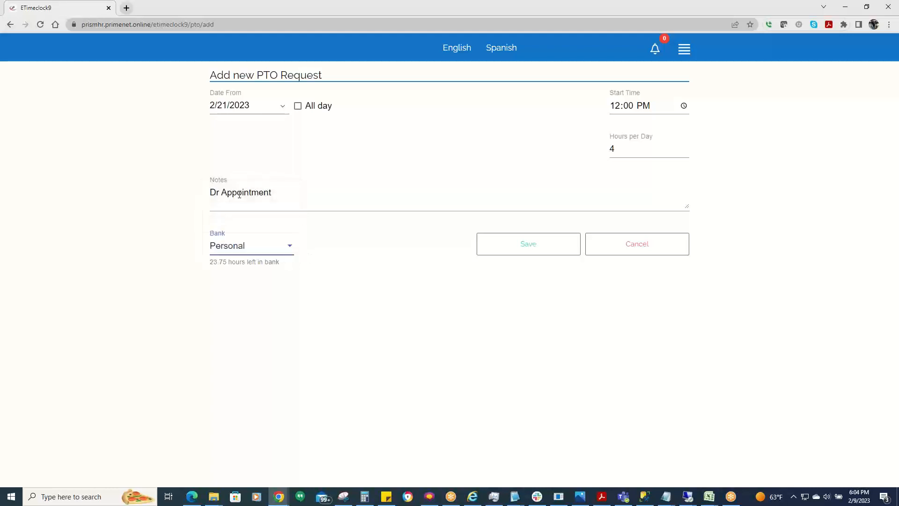
{"action": "left_click", "coordinate": [500, 253]}
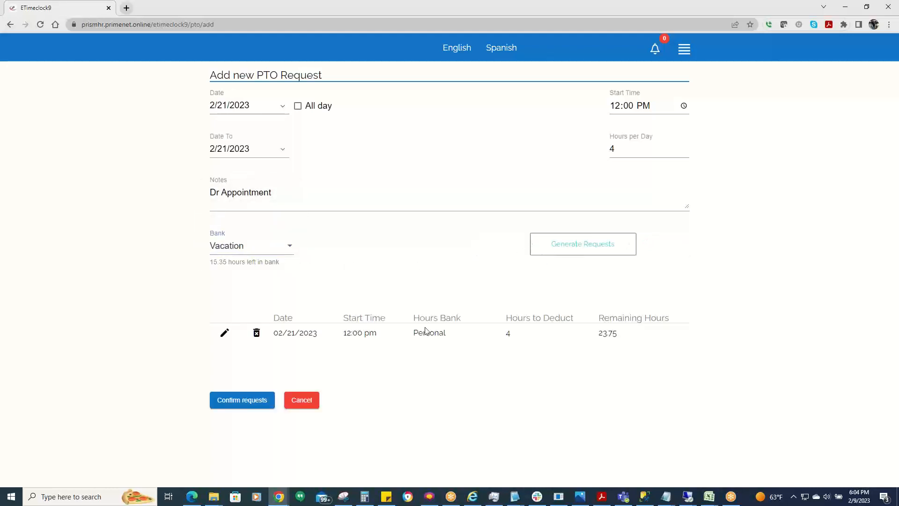
{"action": "left_click", "coordinate": [243, 399]}
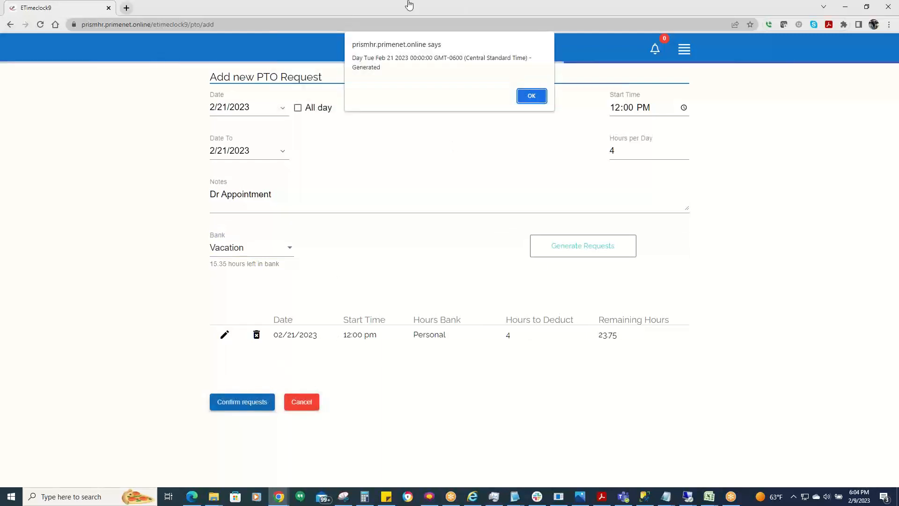
{"action": "left_click", "coordinate": [533, 96]}
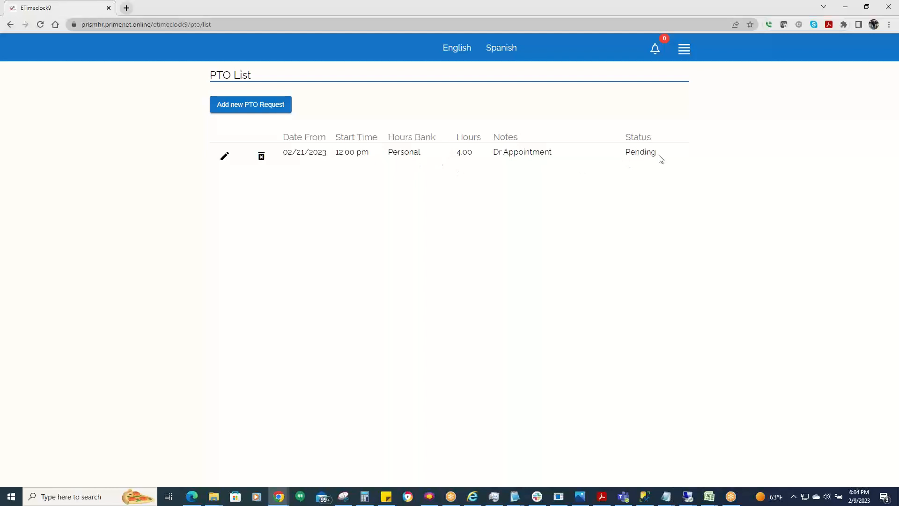
Check the status of the 02/21/2023 PTO request and view the hours in PTO Banks
{"action": "left_click_drag", "start_coordinate": [660, 158], "coordinate": [620, 162]}
{"action": "left_click", "coordinate": [578, 152]}
{"action": "left_click", "coordinate": [685, 51]}
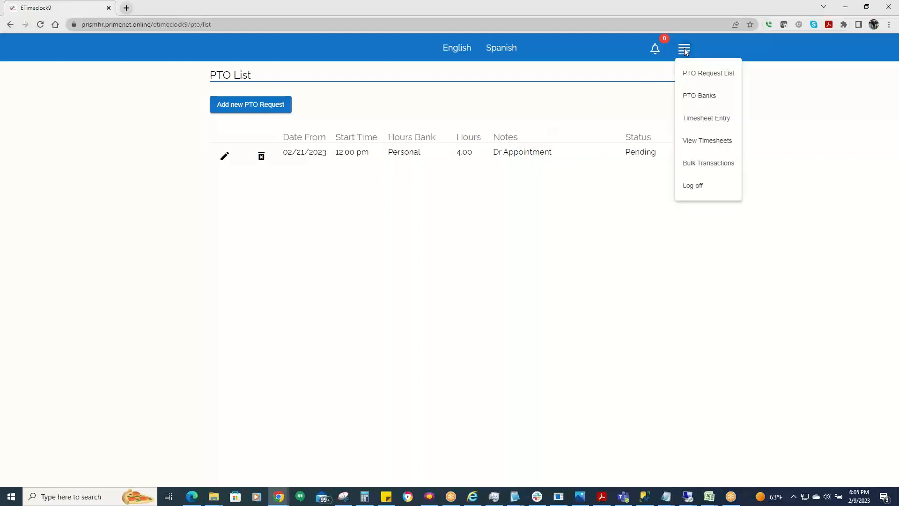
{"action": "left_click", "coordinate": [693, 99]}
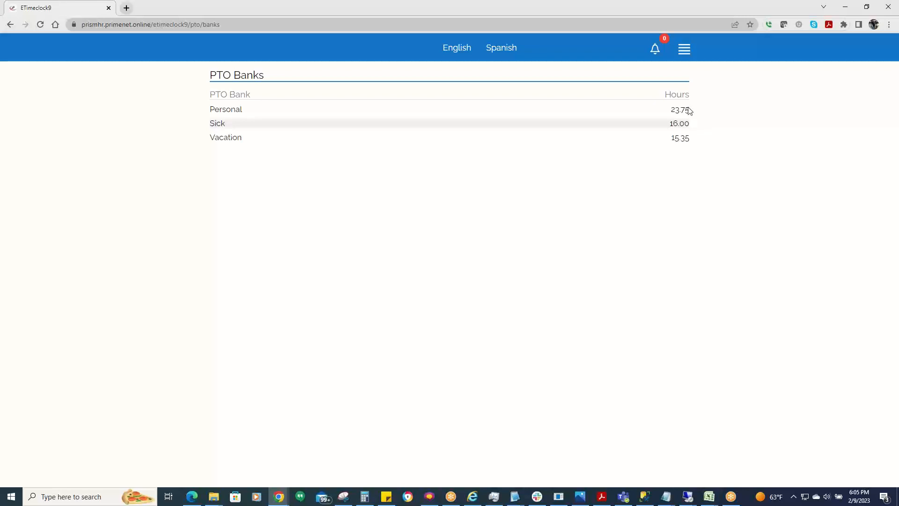
View the timesheet for the 11/14/2022 - 11/20/2022 pay period and review its weekly and total hour summaries
{"action": "left_click", "coordinate": [683, 49]}
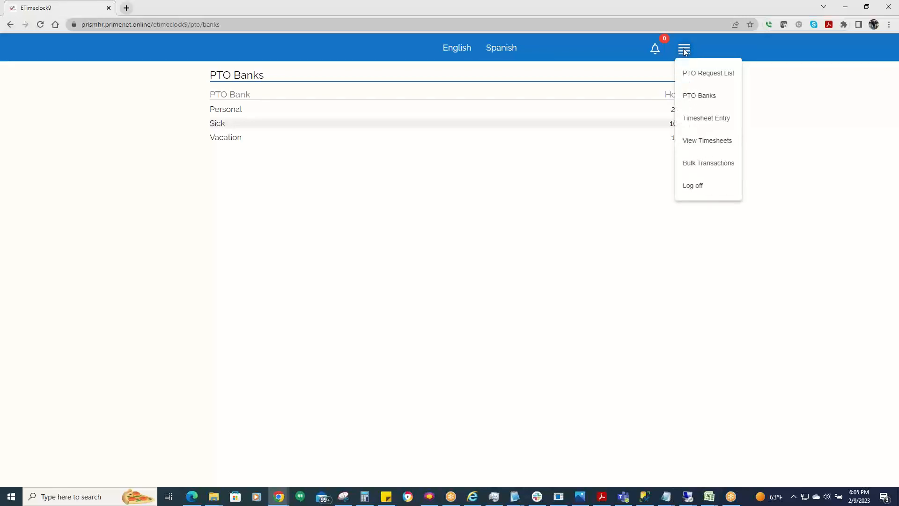
{"action": "left_click", "coordinate": [708, 143]}
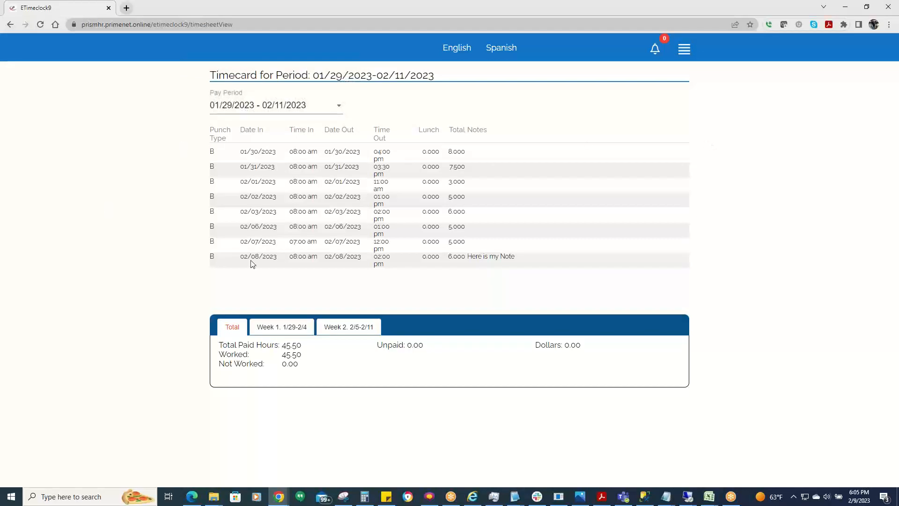
{"action": "left_click", "coordinate": [257, 110]}
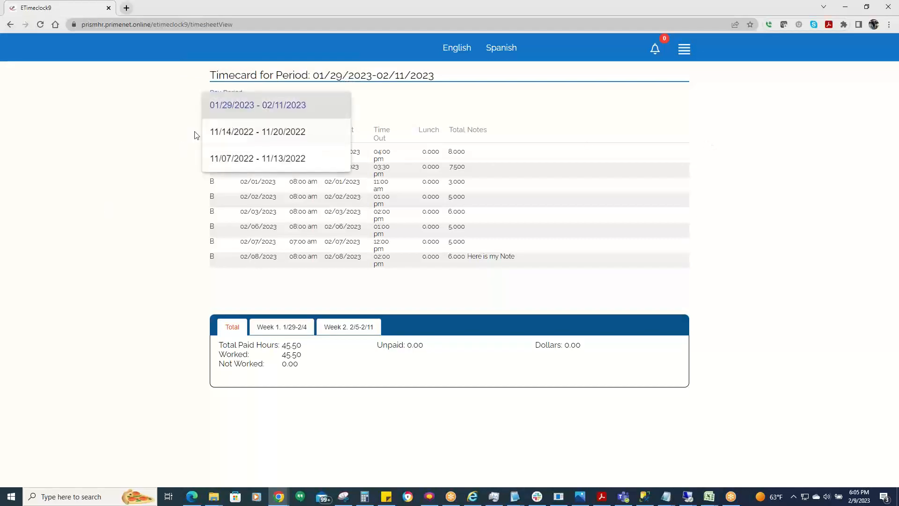
{"action": "left_click", "coordinate": [253, 133]}
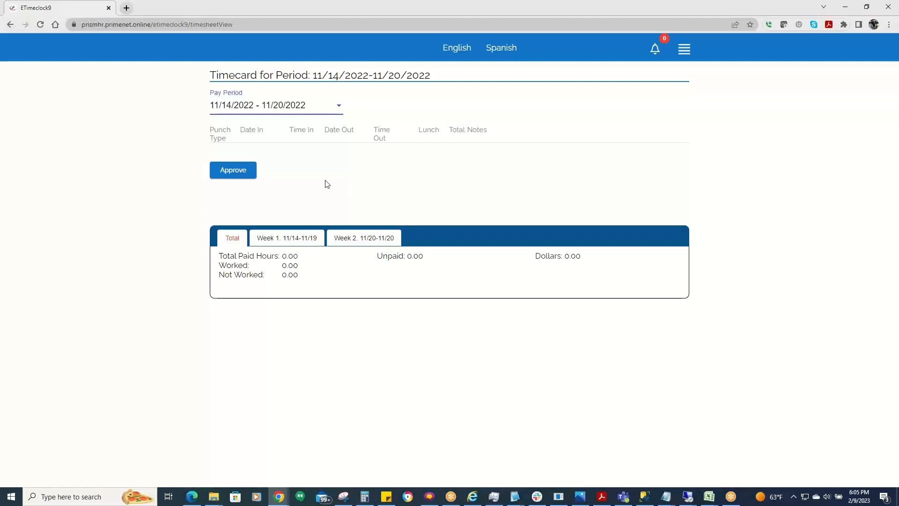
{"action": "left_click", "coordinate": [300, 239]}
{"action": "left_click", "coordinate": [367, 239]}
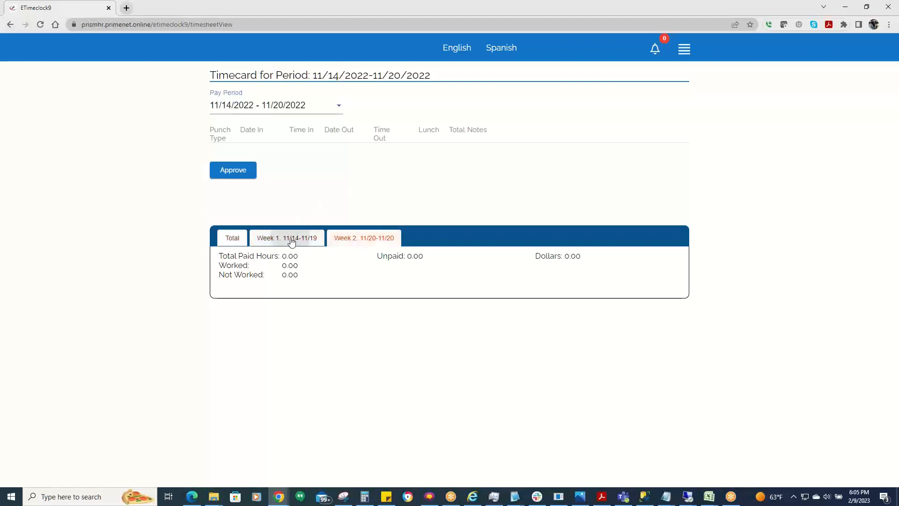
{"action": "left_click", "coordinate": [291, 240]}
{"action": "left_click", "coordinate": [229, 238]}
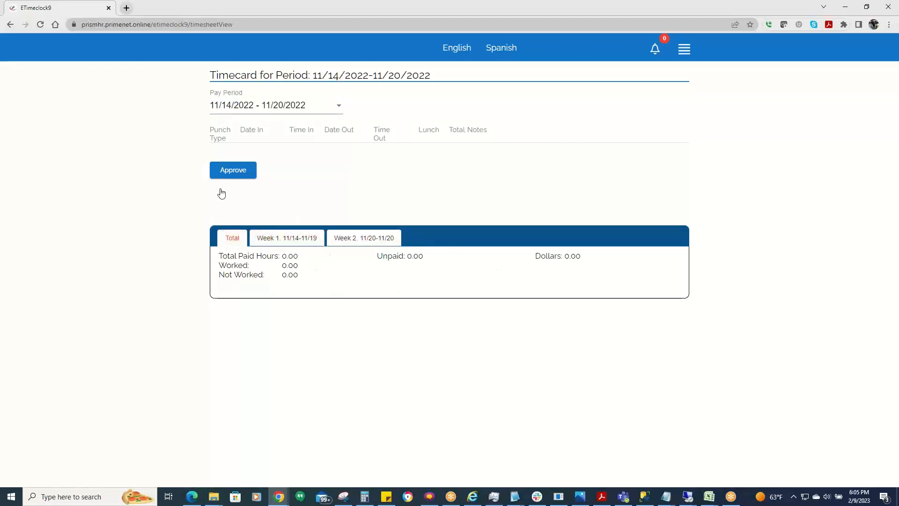
View the approval attestation for the 11/14/2022 - 11/20/2022 timecard and cancel without approving
{"action": "left_click", "coordinate": [234, 171]}
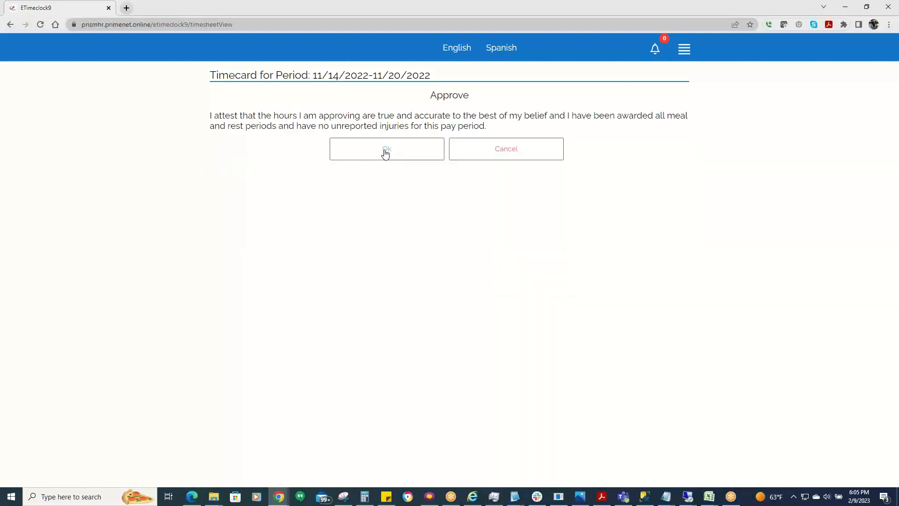
{"action": "left_click", "coordinate": [512, 150]}
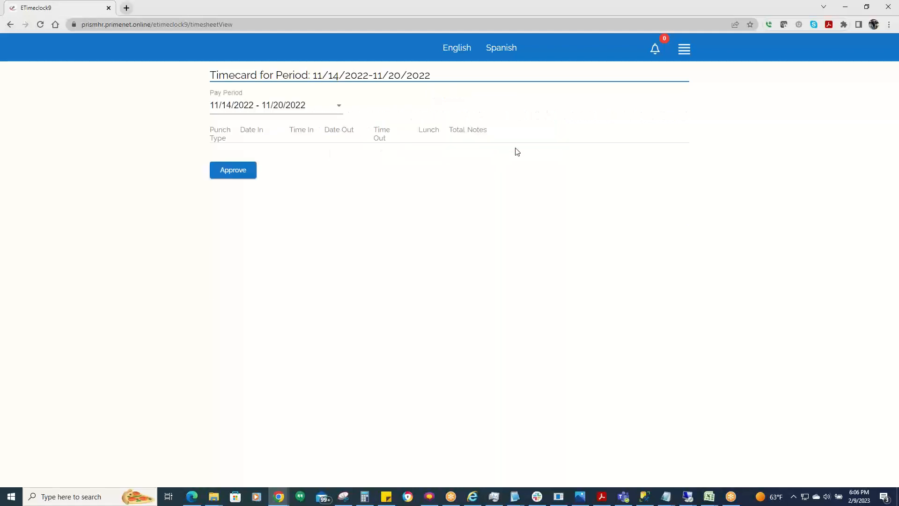
Leave the timecard view and return to the Bulk Transactions page
{"action": "left_click", "coordinate": [684, 50]}
{"action": "left_click", "coordinate": [196, 44]}
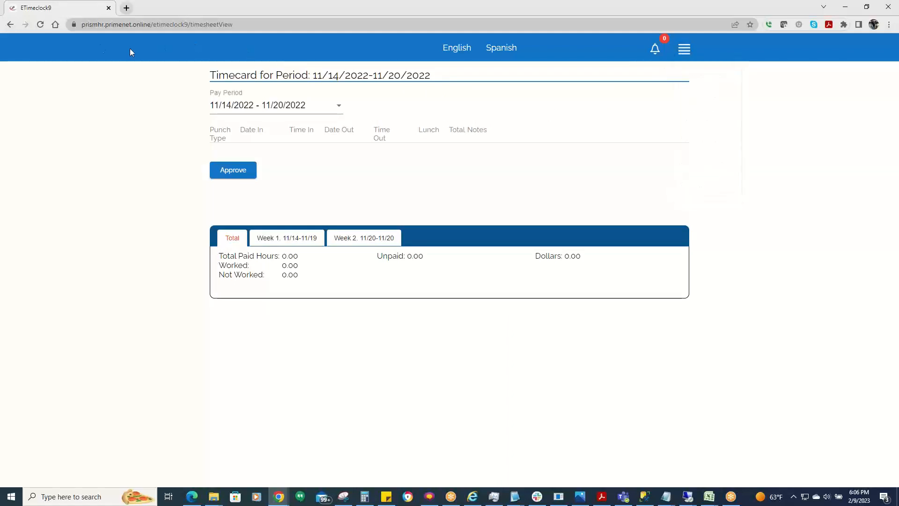
{"action": "left_click", "coordinate": [161, 55]}
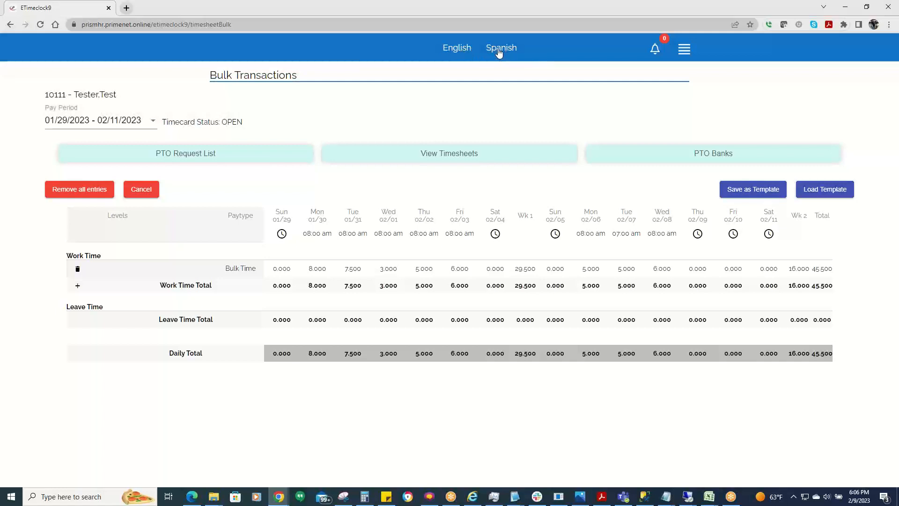
Display the Bulk Transactions page in Spanish and switch the language back to English
{"action": "left_click", "coordinate": [499, 52]}
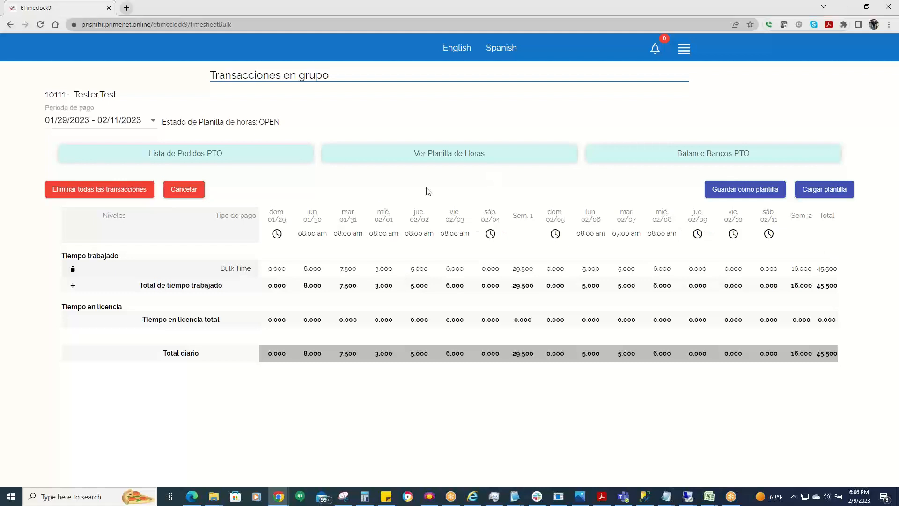
{"action": "left_click", "coordinate": [457, 50]}
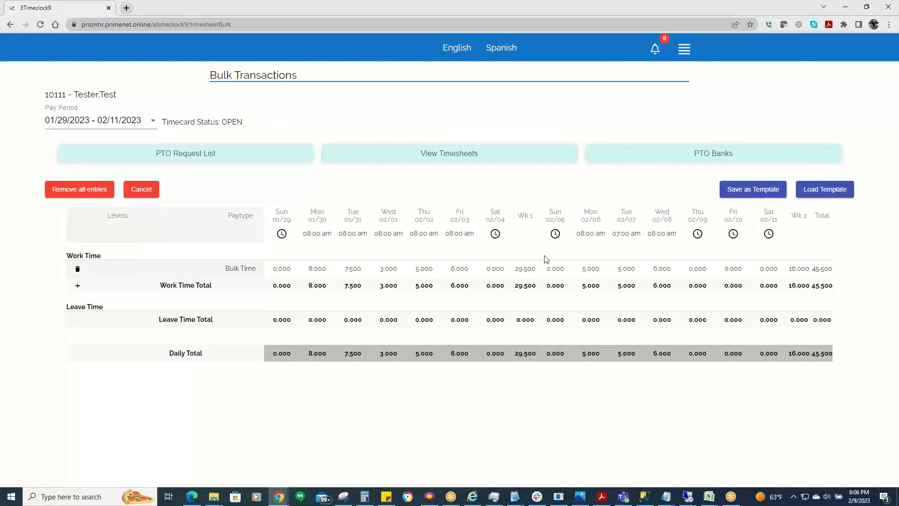
{"action": "left_click", "coordinate": [826, 18]}
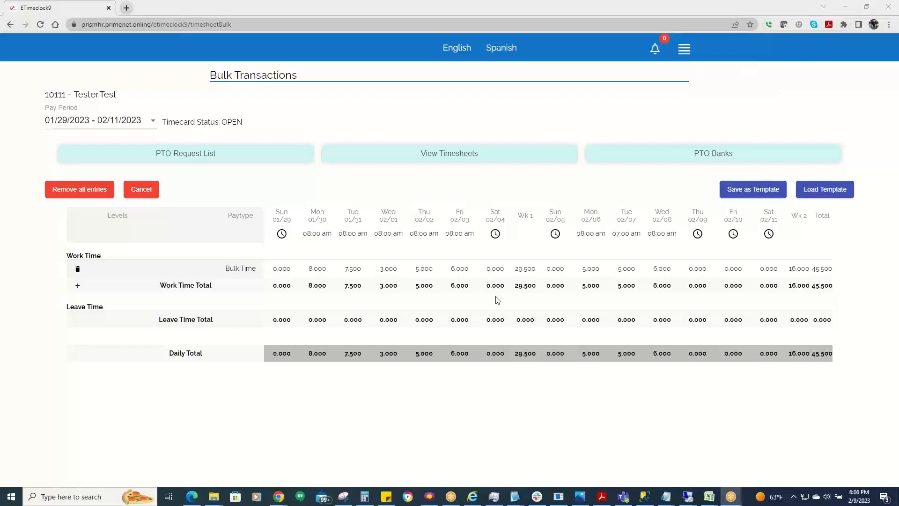